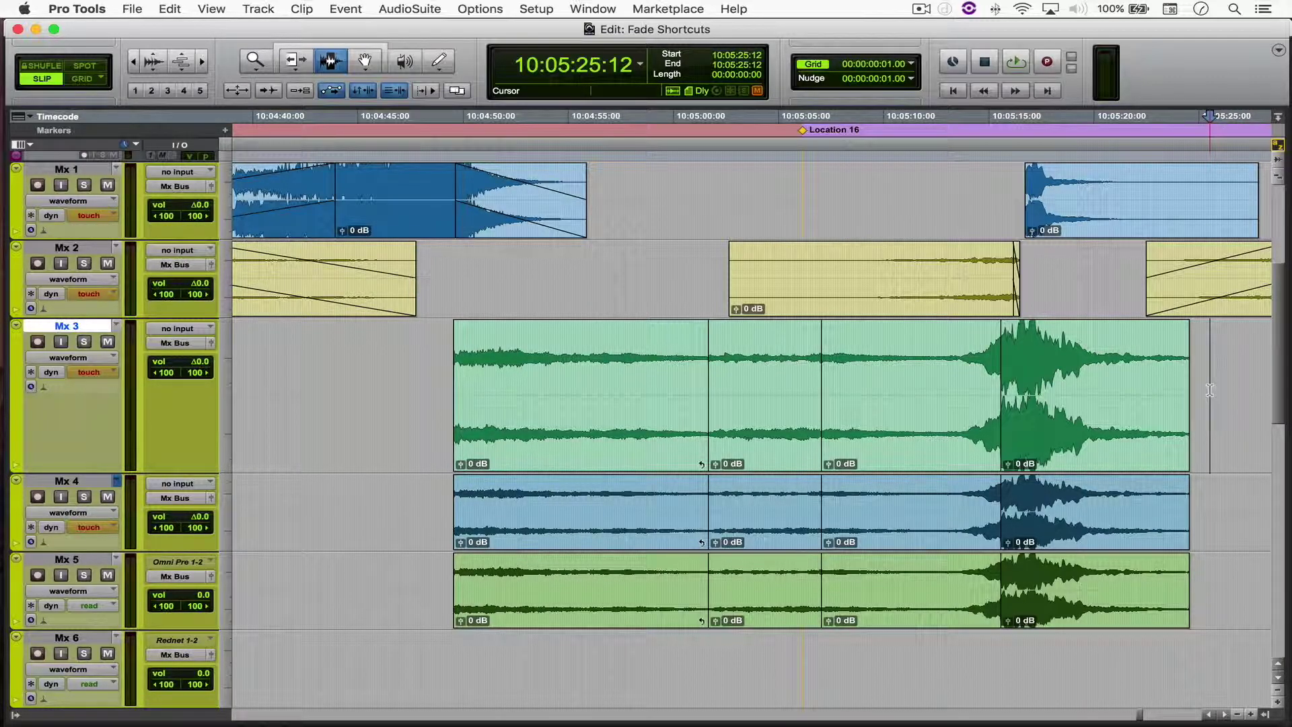
- On Mx 3, fade in the first clip up to 10:04:53:01 and fade out the last clip from 10:05:20:24
left_click(528, 344)
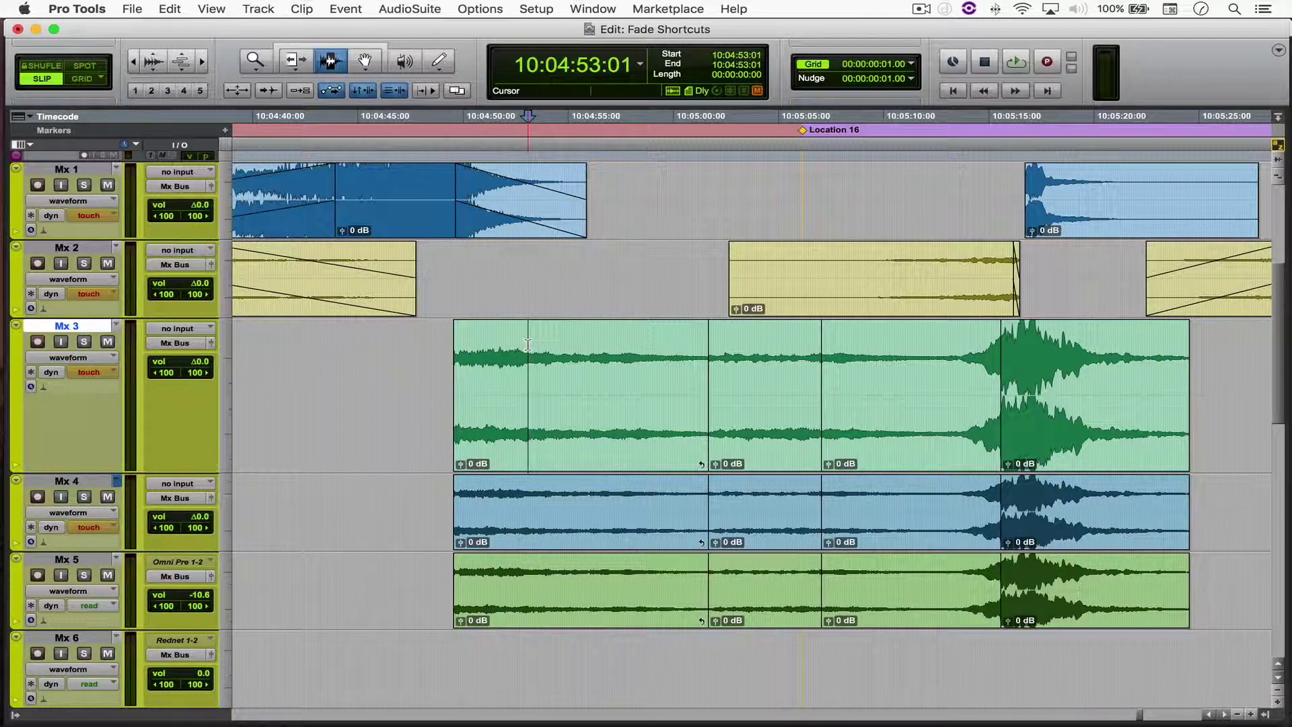
key("d")
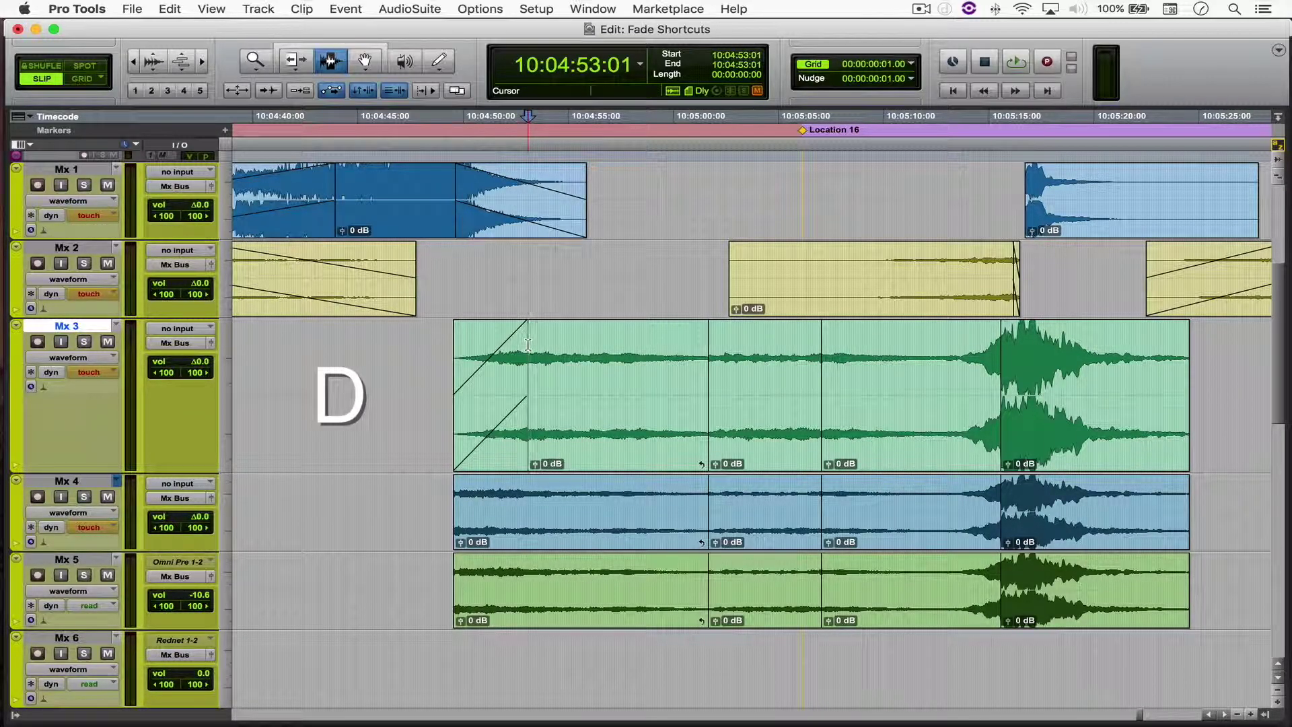
left_click(1115, 356)
key("g")
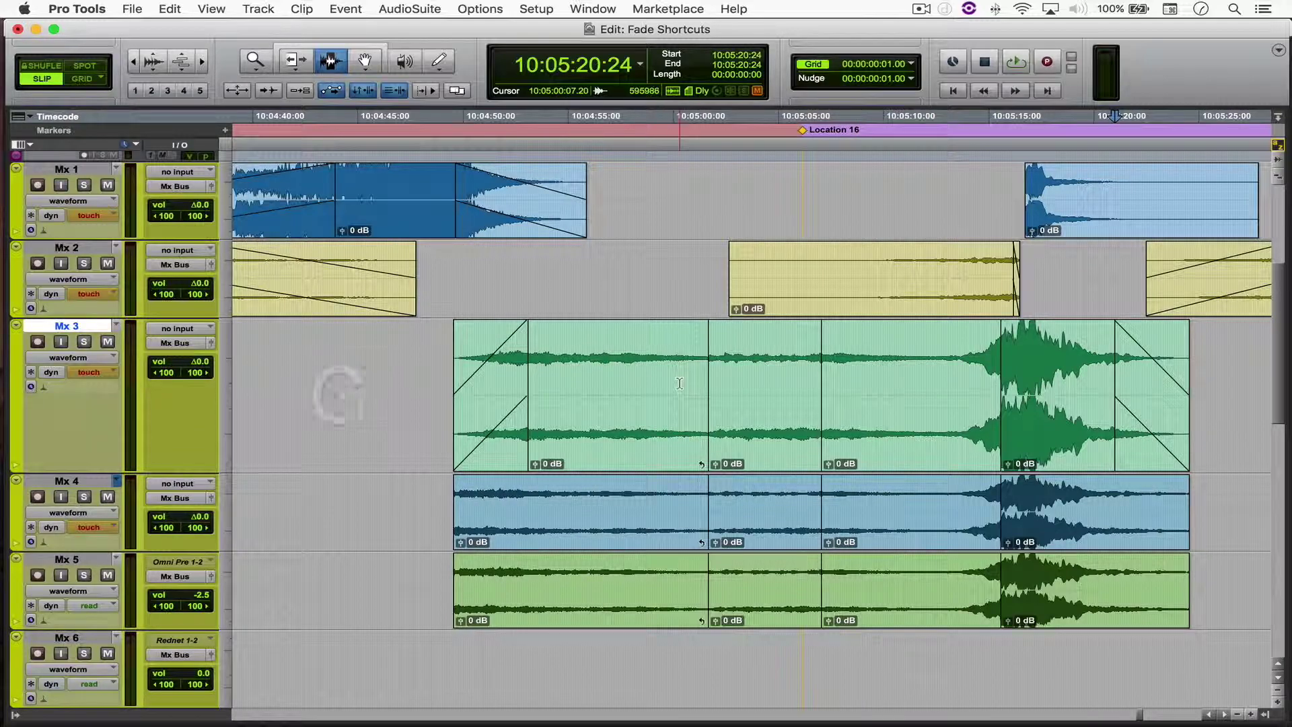
- Crossfade the first two clips on Mx 3 over a selection from about 10:05:00:16 to 10:05:02:20
left_click(362, 47)
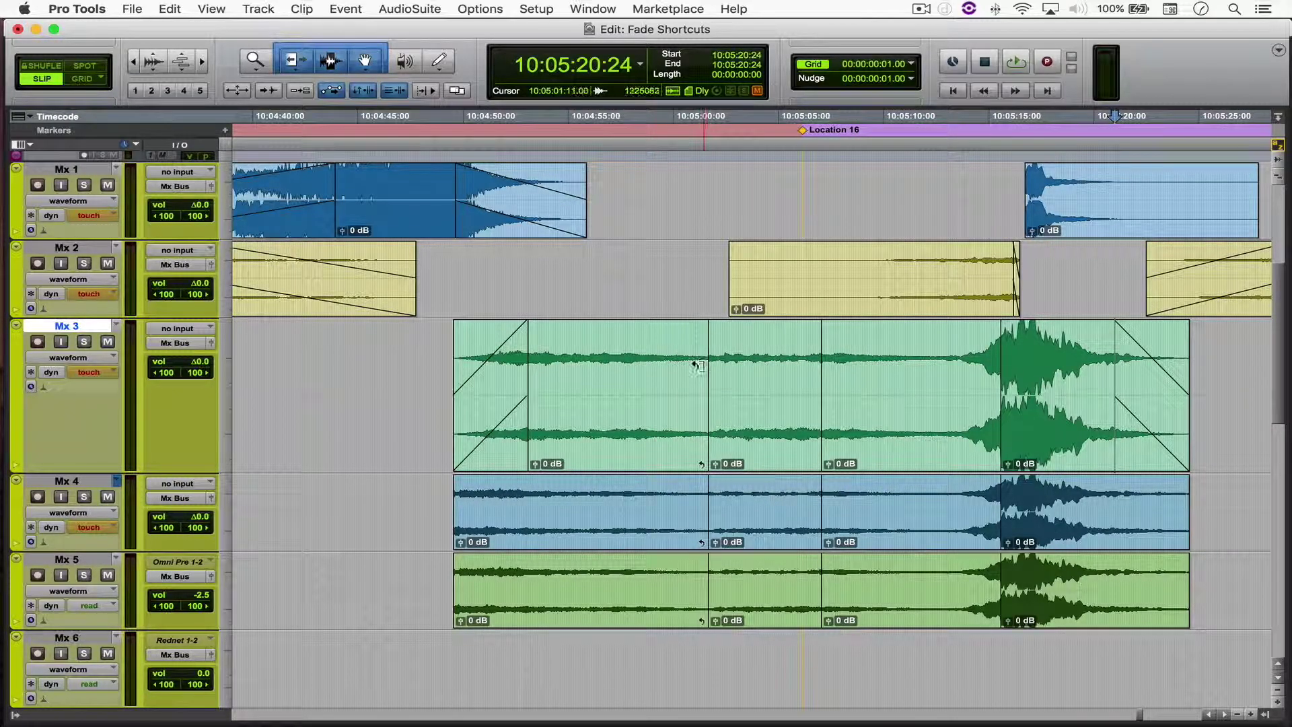
left_click_drag(687, 373, 732, 378)
key("f")
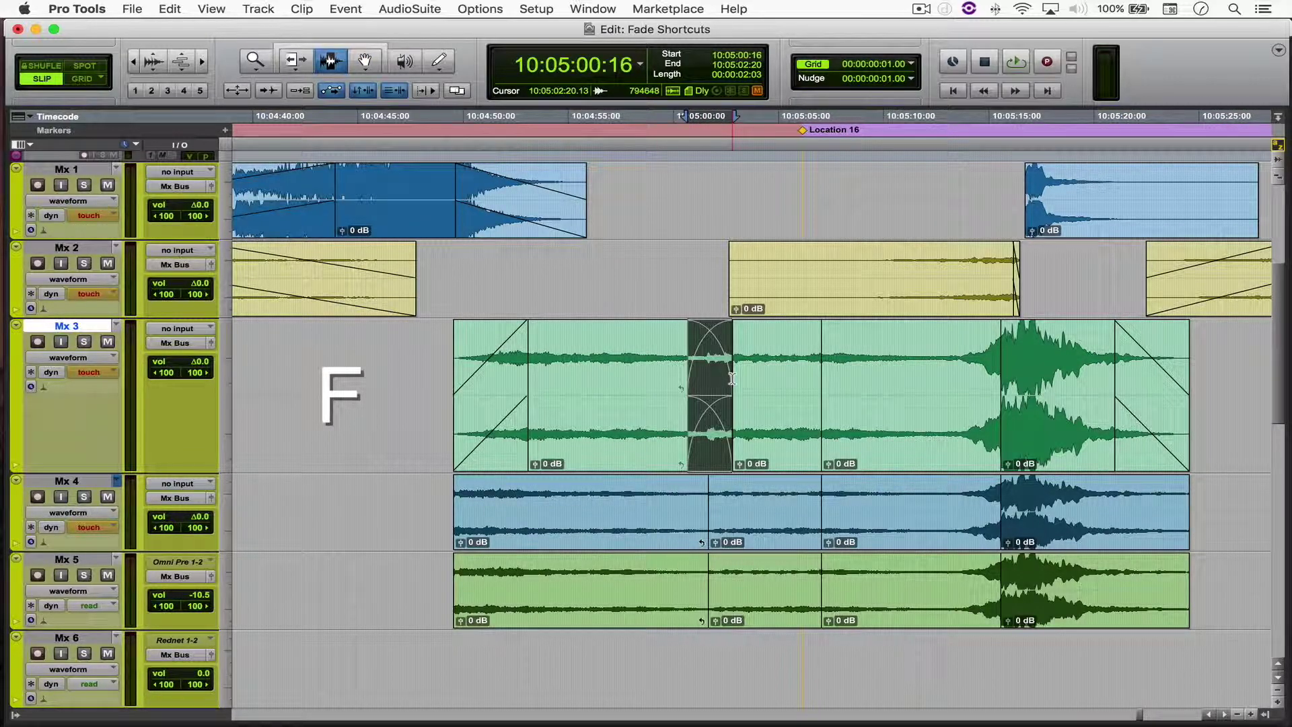
- Select the fade-in at the start of Mx 3 and open its fade settings
double_click(489, 385)
key("super+f")
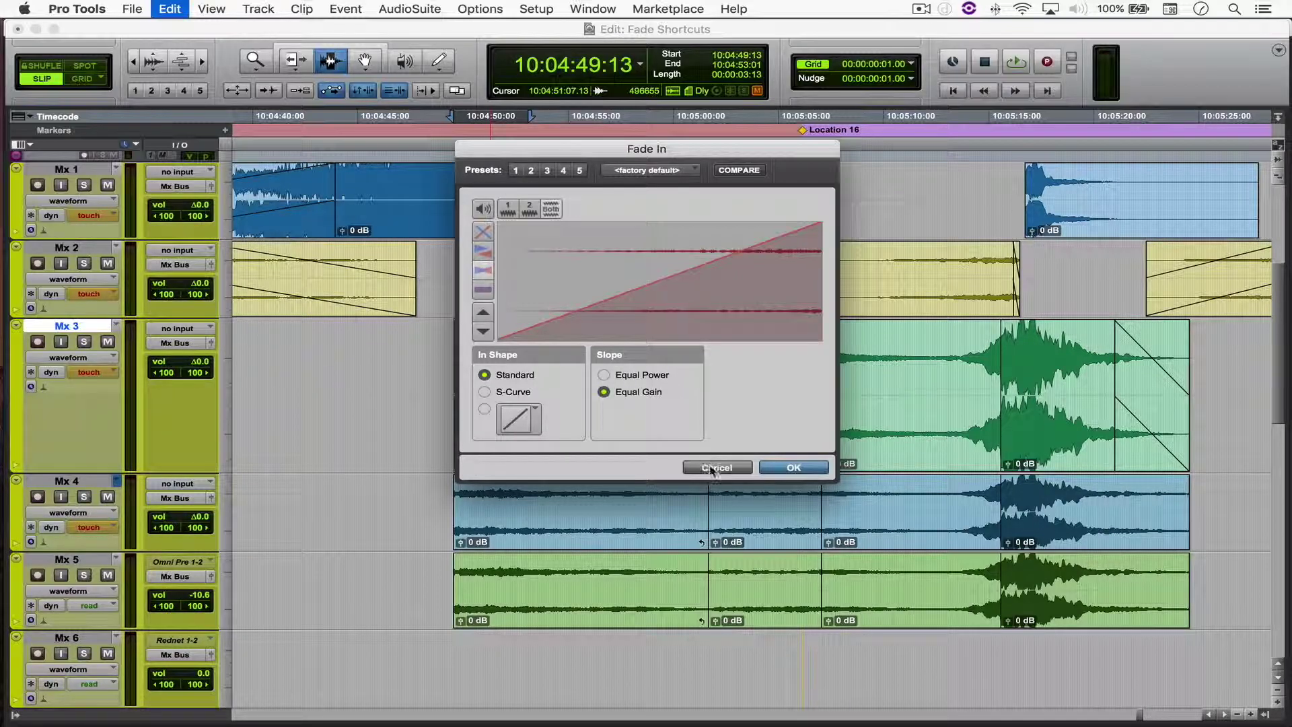
key("Return")
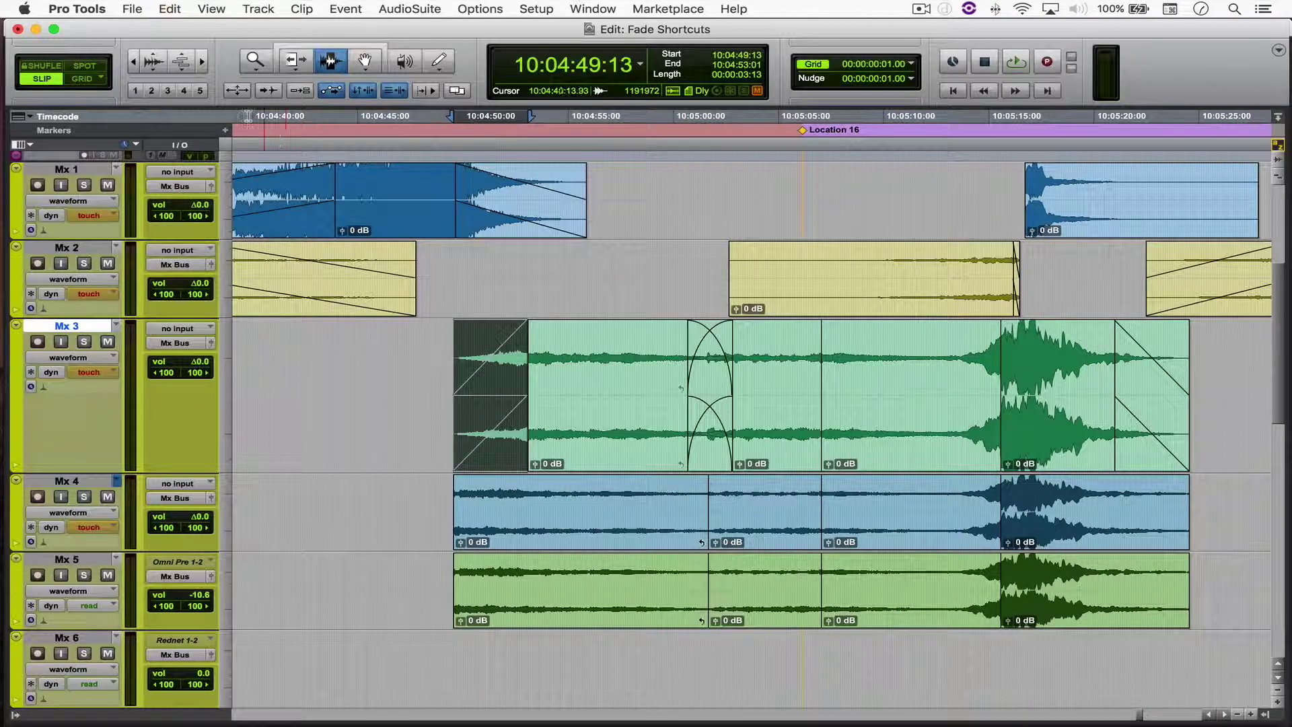
left_click(172, 9)
mouse_move(288, 537)
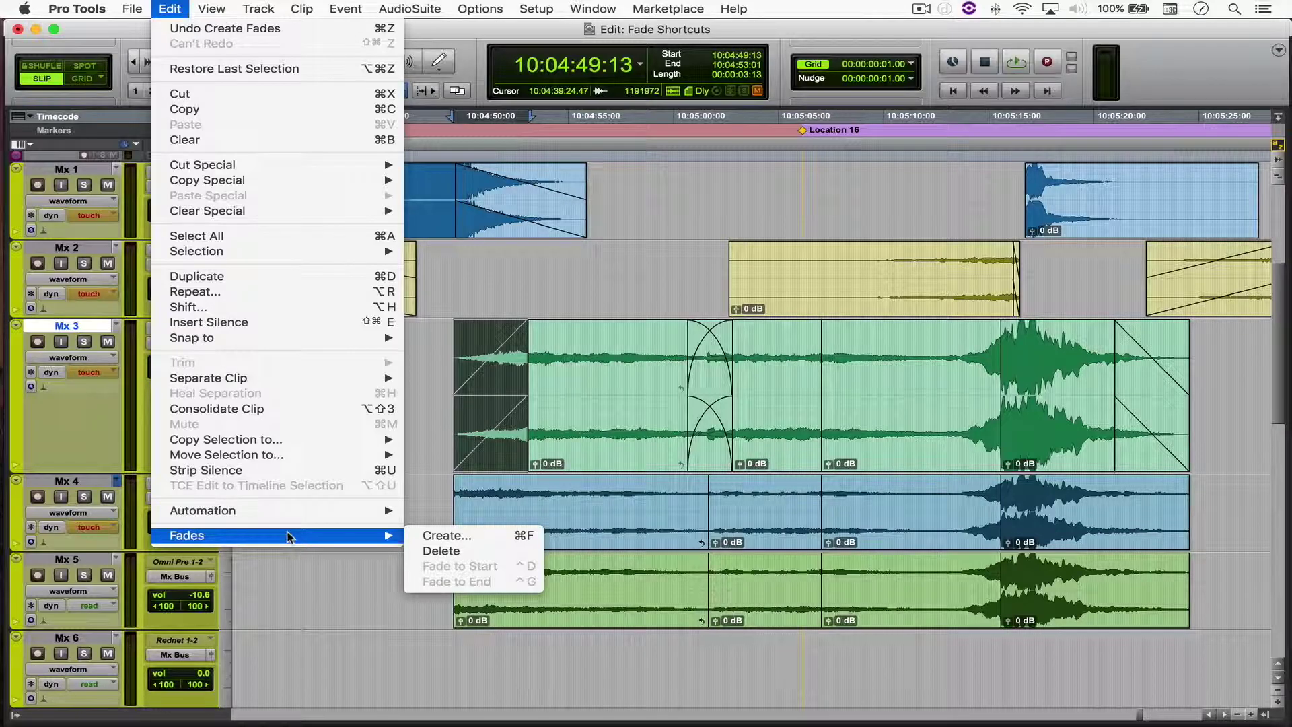
left_click(446, 535)
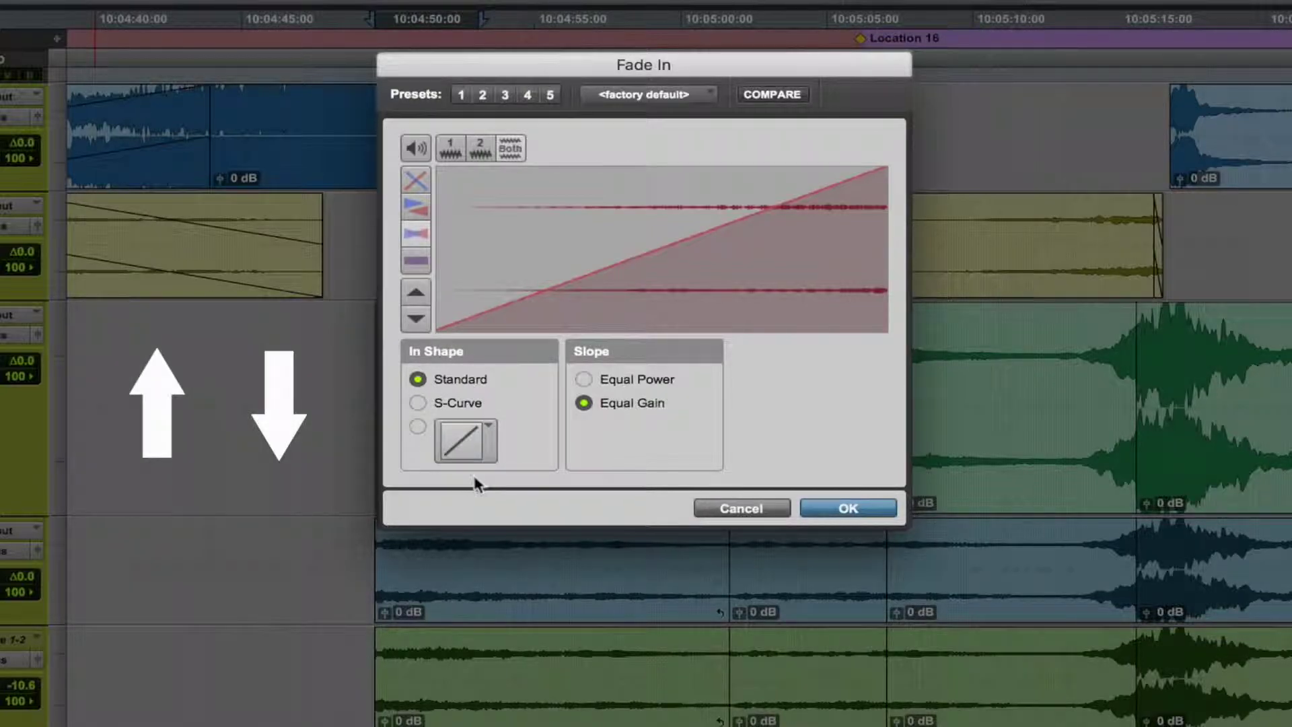
- Cycle the fade-in's In Shape between Standard, S-Curve and the preset curve
key("Down")
key("Down")
key("Down")
key("Down")
key("Down")
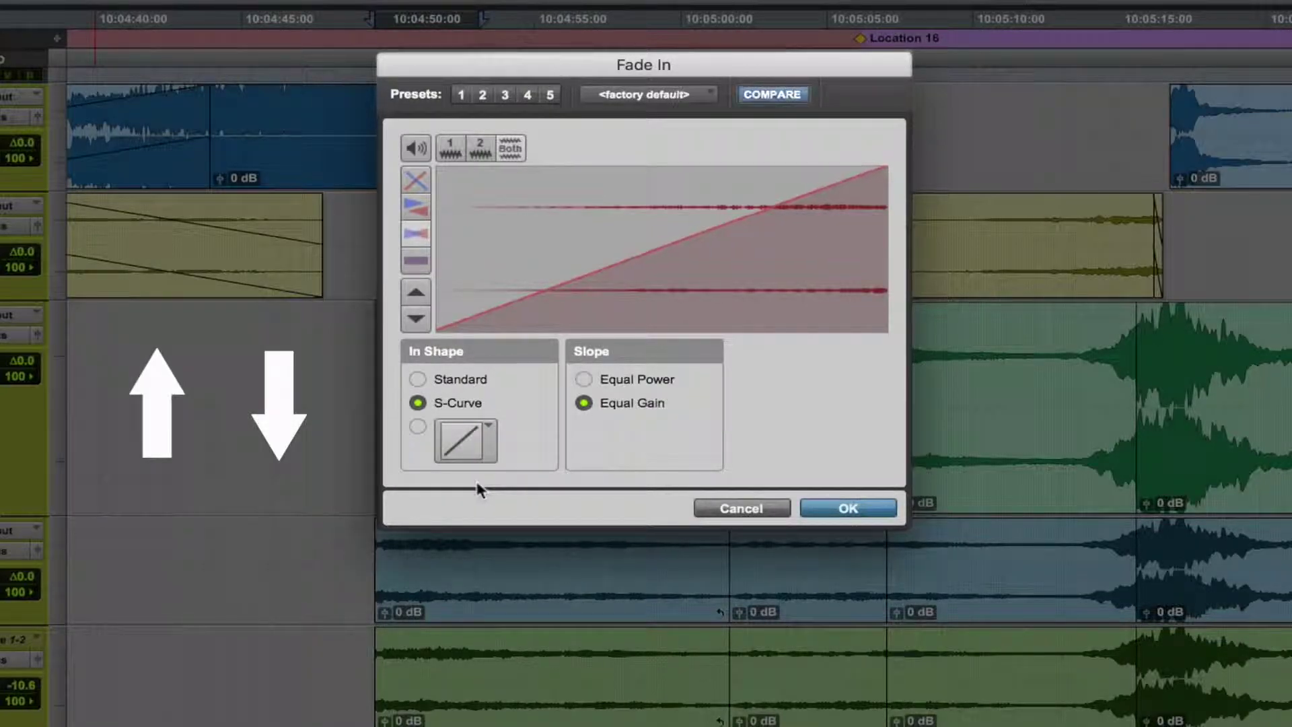
key("Up")
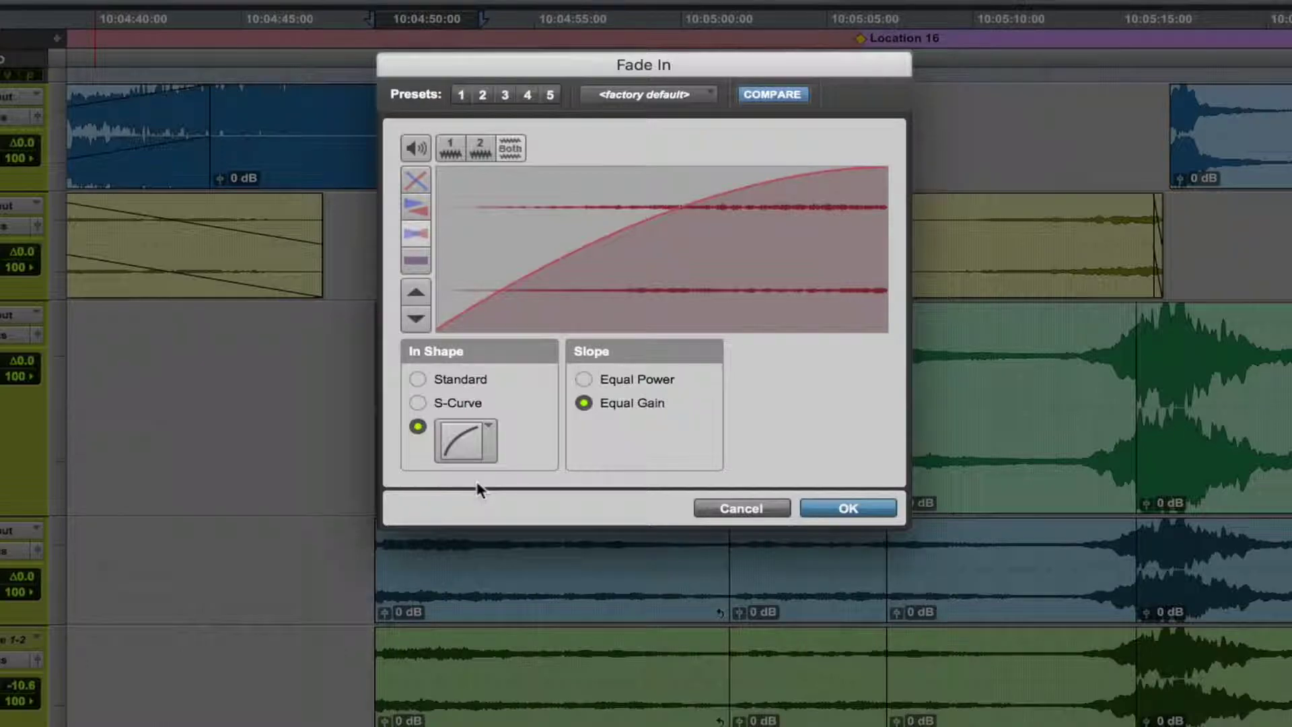
- Step through the fade-in's preset curves to the linear one, then switch the slope to Equal Power and back to Equal Gain
key("Left")
key("Left")
key("Right")
key("Right")
key("Right")
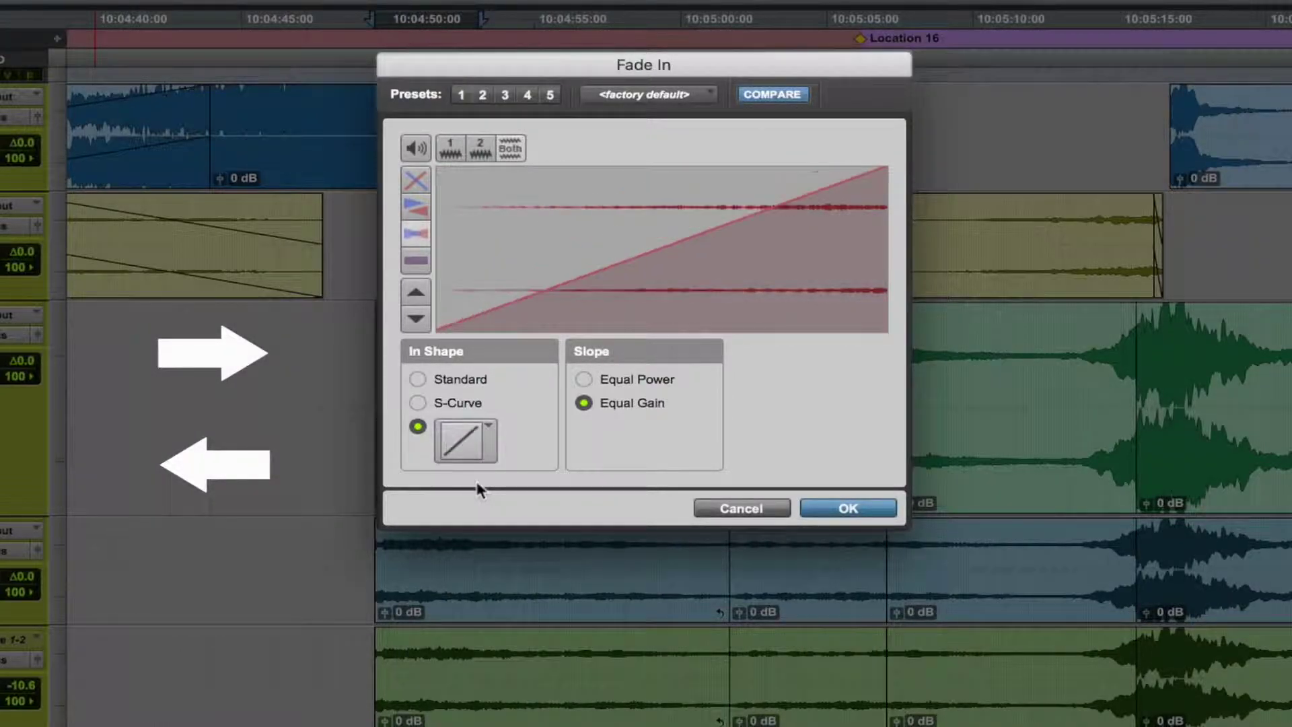
key("Right")
key("Right")
key("Left")
key("Left")
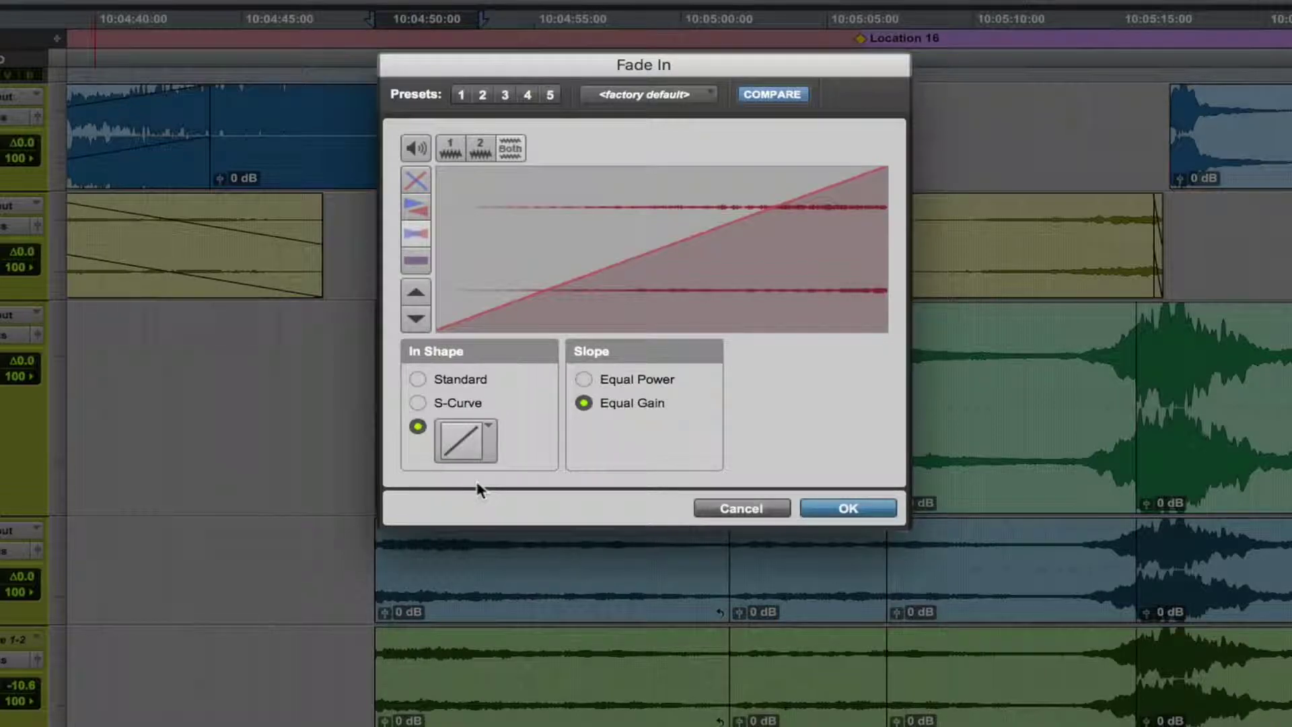
key("alt+Up")
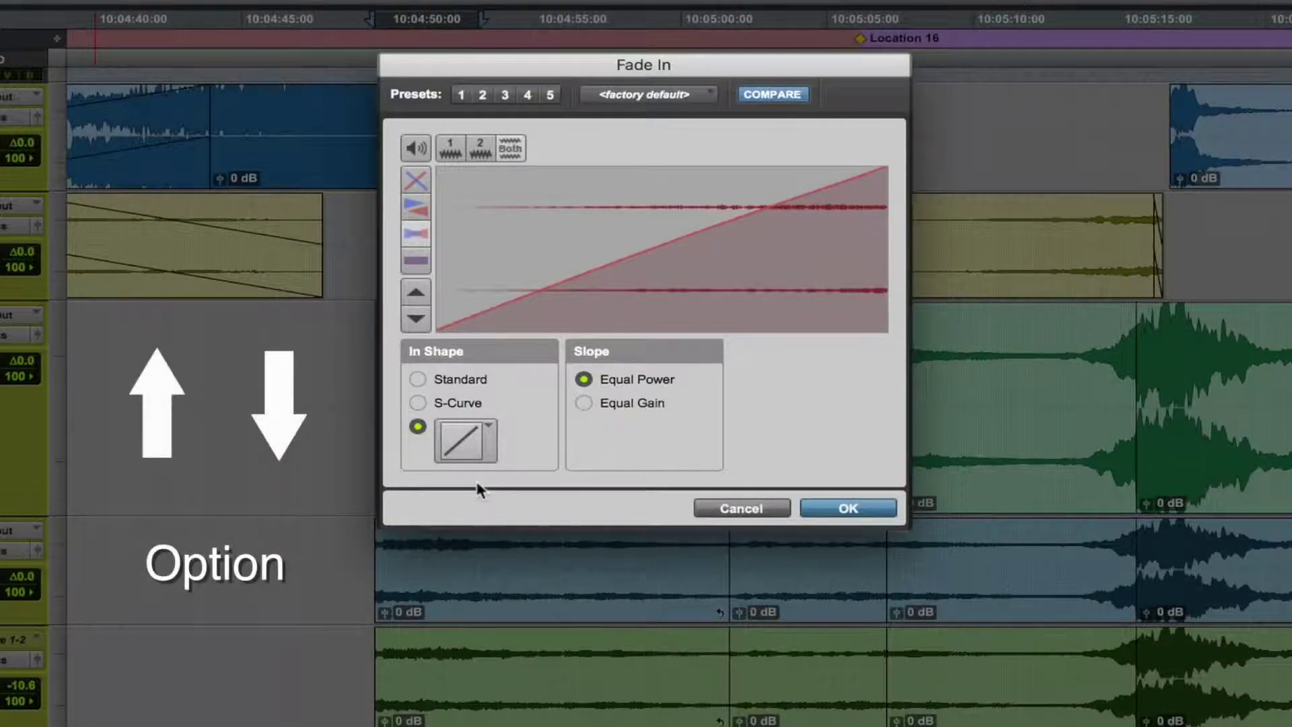
key("alt+Down")
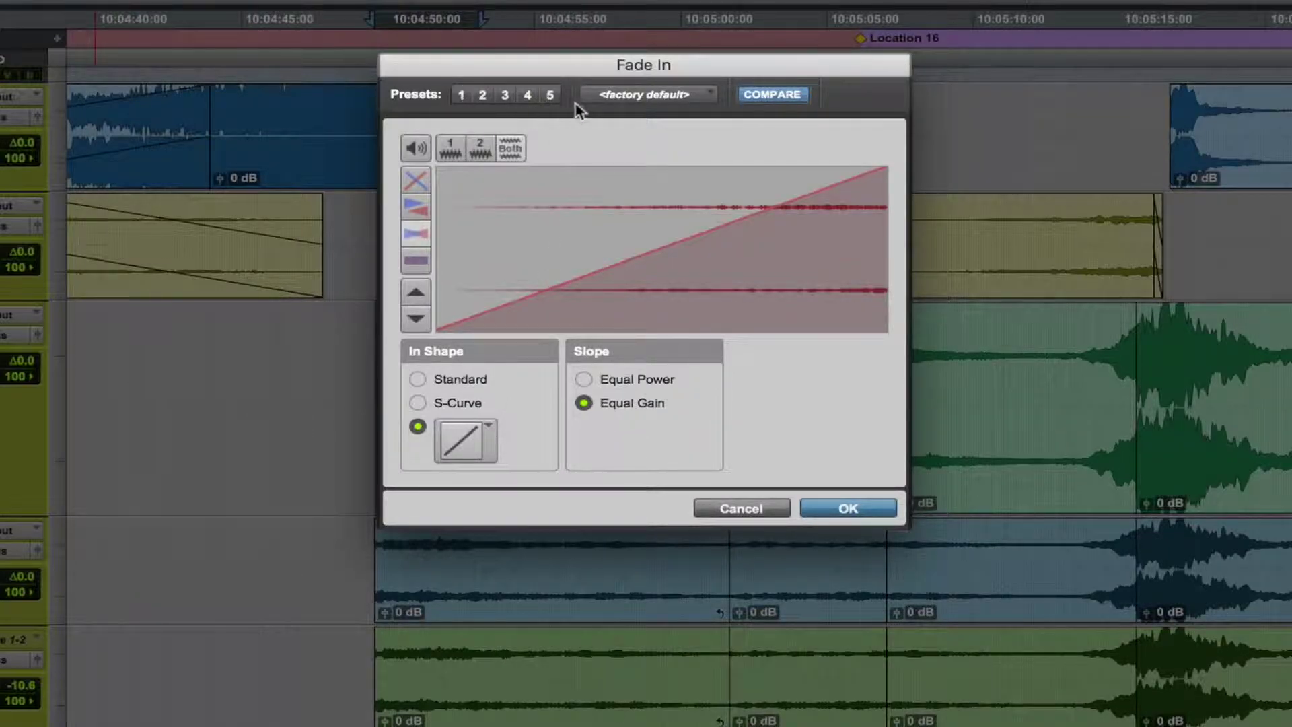
- Recall fade presets 1 to 5 in turn for the fade-in and close its settings without applying them
left_click(601, 101)
left_click(577, 83)
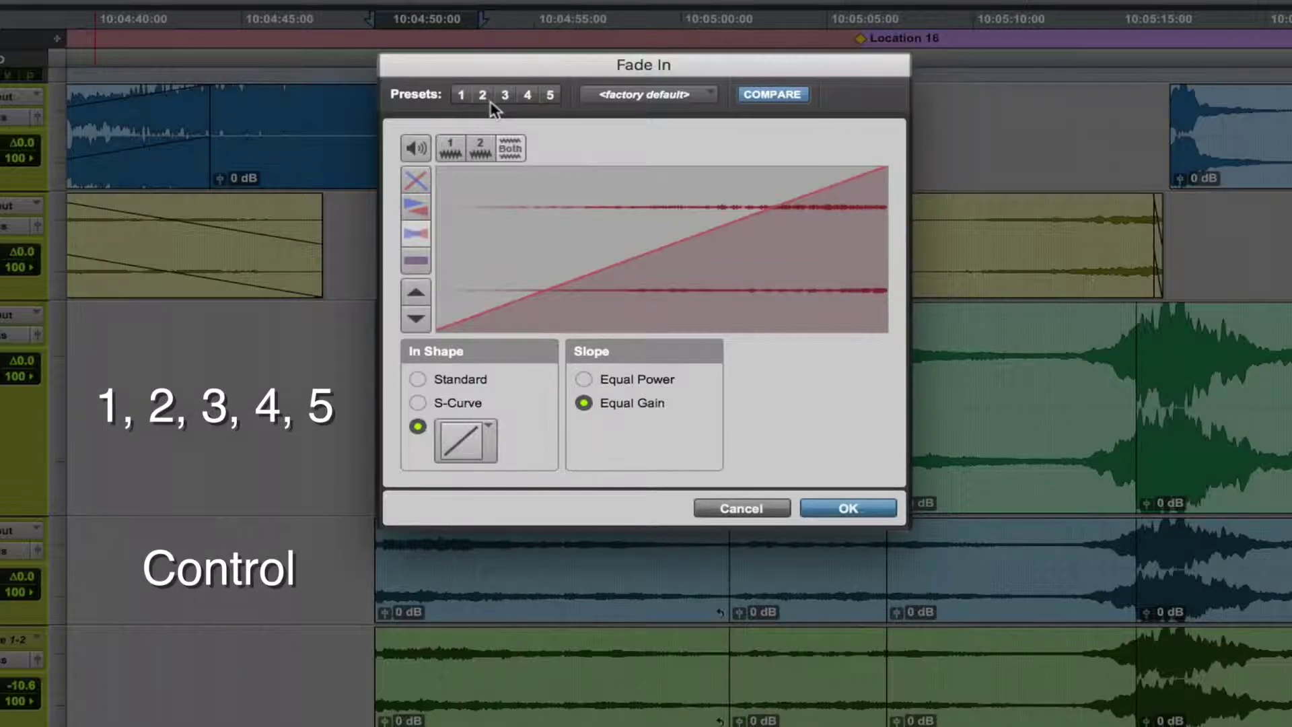
key("ctrl+1")
key("ctrl+2")
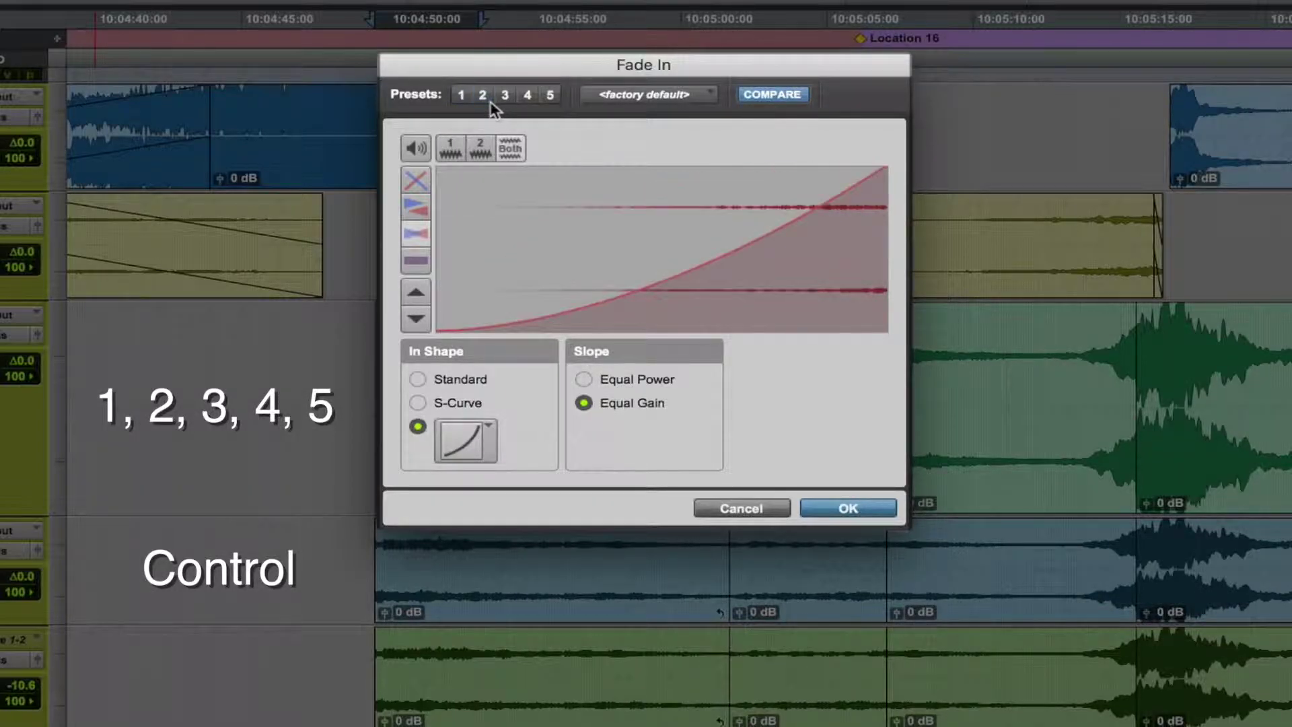
key("ctrl+3")
key("ctrl+4")
key("ctrl+5")
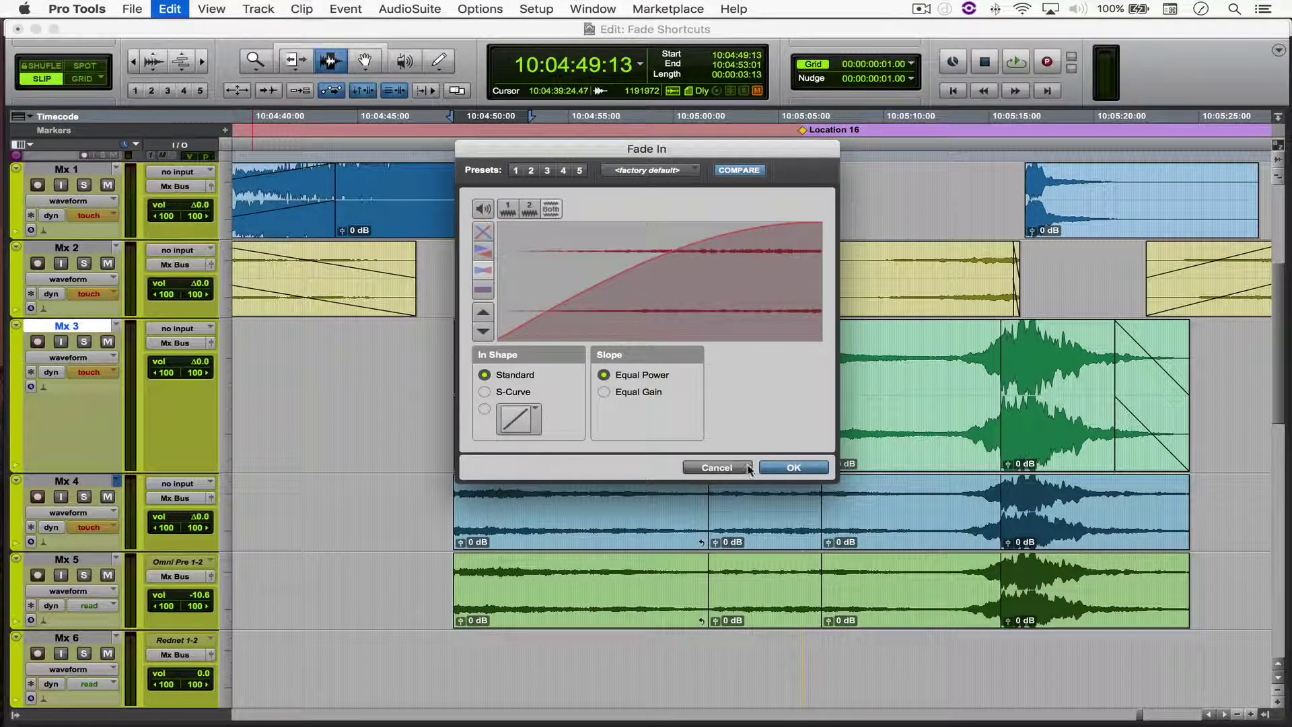
key("Return")
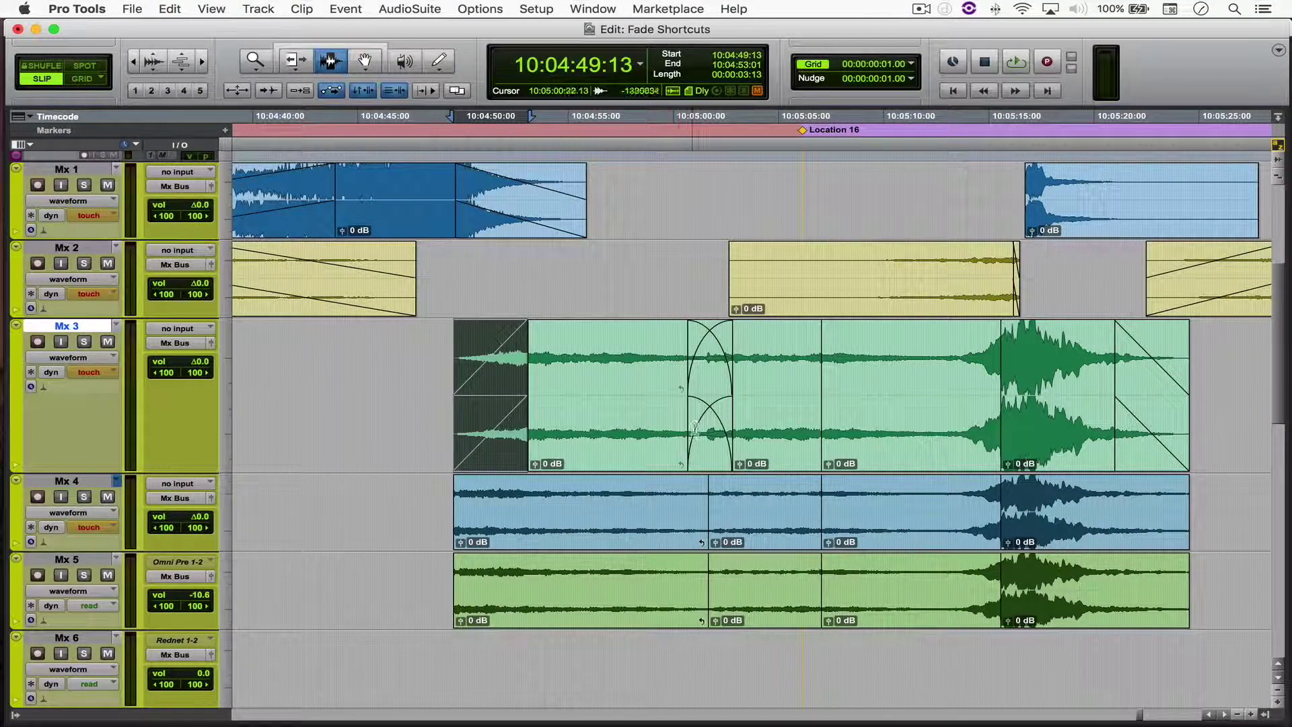
- Open the settings of the Mx 3 crossfade and cycle its linked In and Out shapes, ending on Standard
double_click(700, 416)
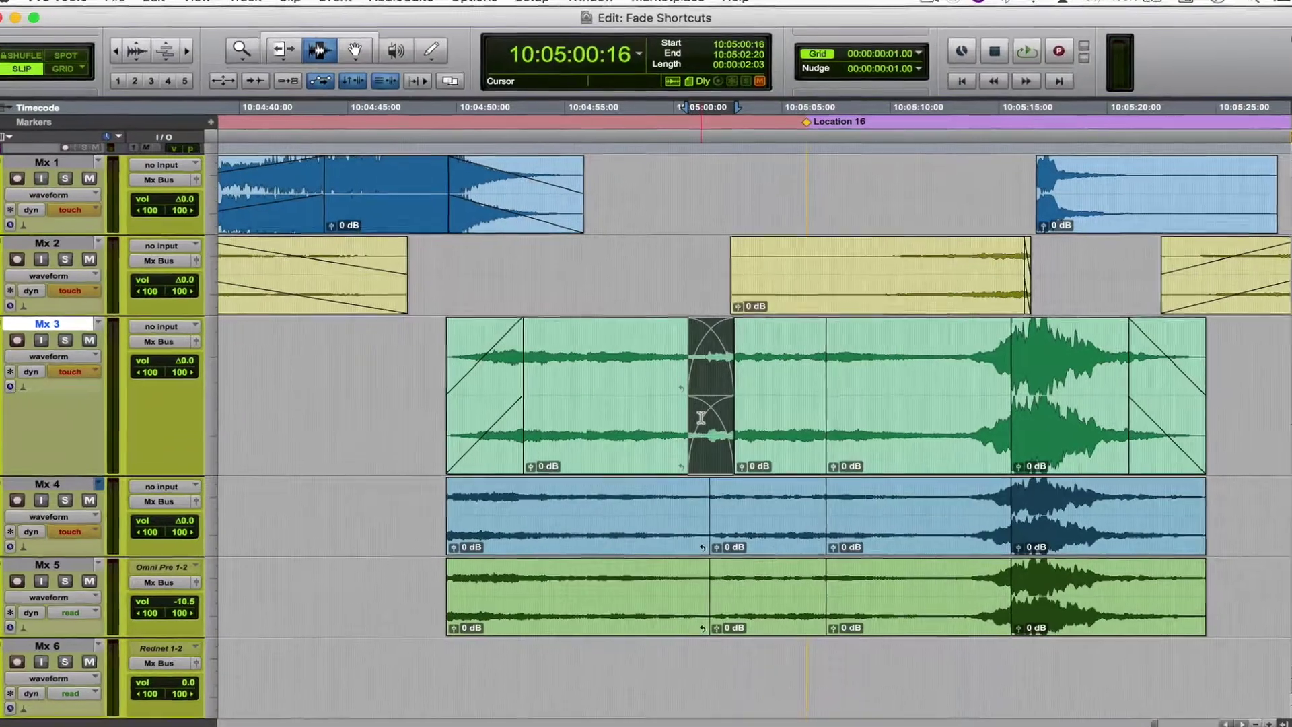
key("ctrl+f")
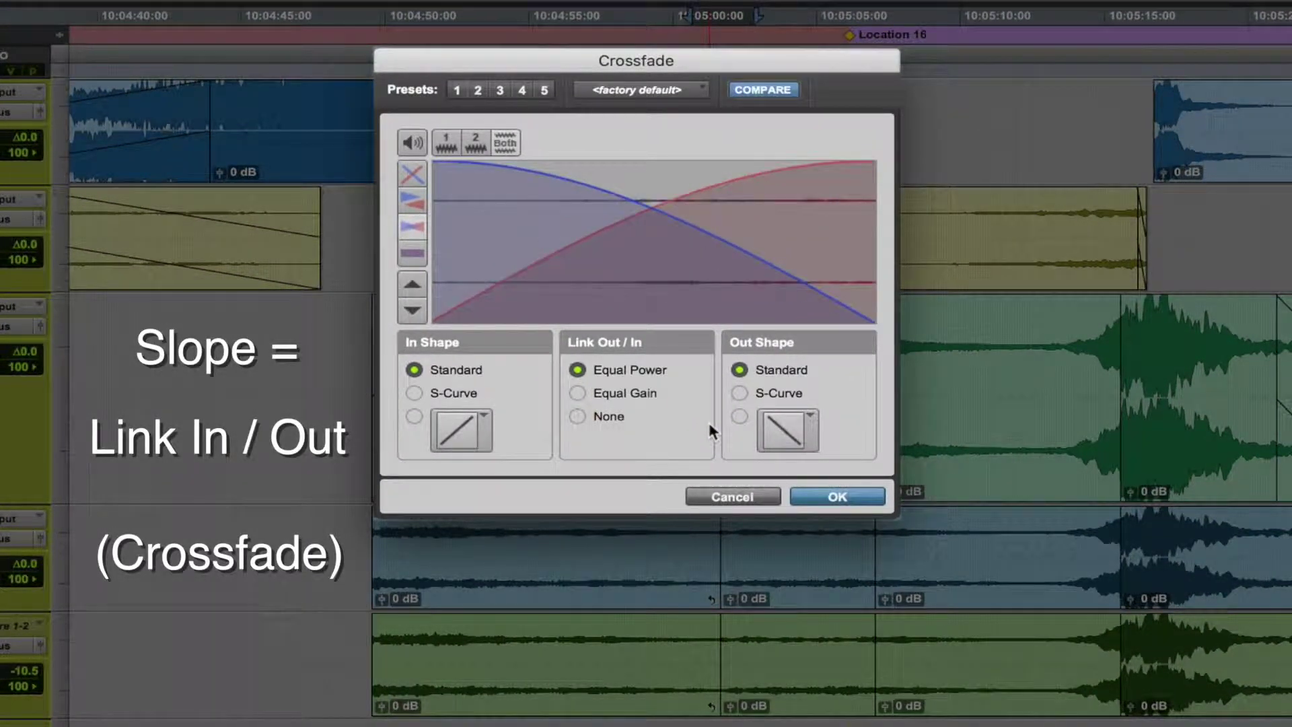
key("Down")
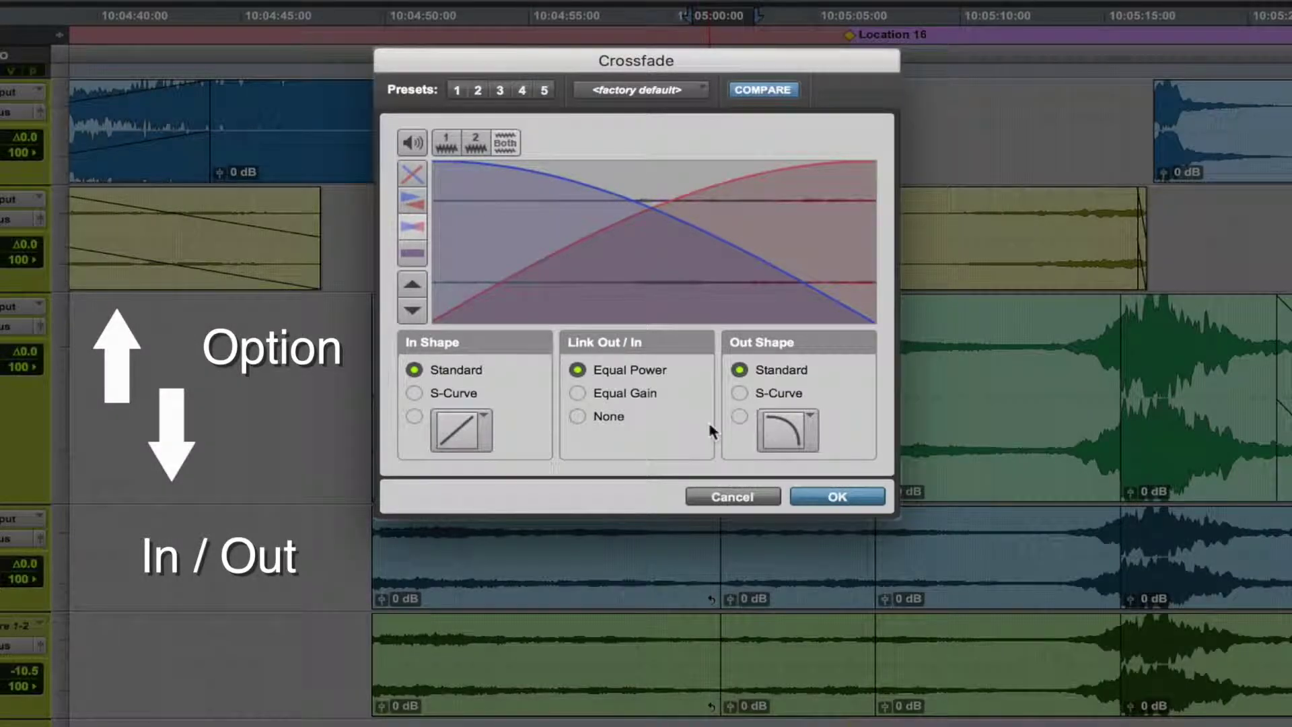
key("alt+Up")
key("alt+Up")
key("alt+Up")
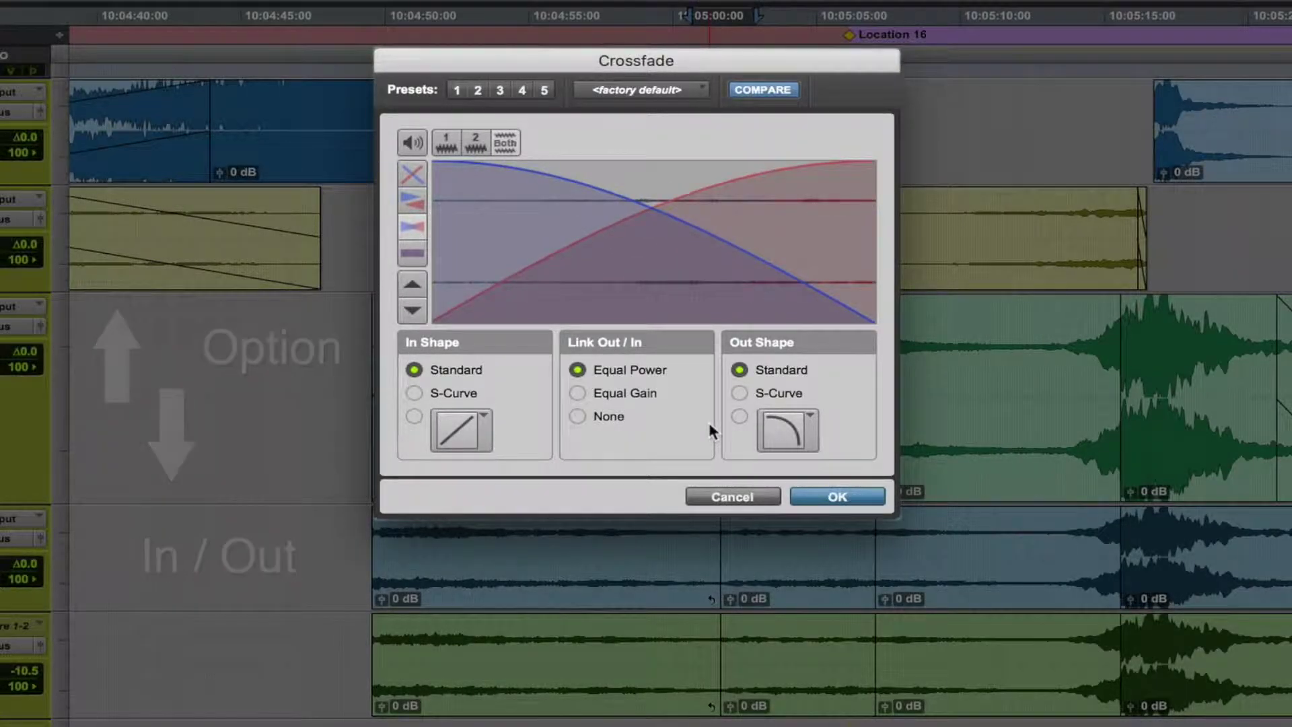
- Set Link Out / In to Equal Gain and cycle both linked shapes through S-Curve back to Standard
key("ctrl+Down")
key("alt+Down")
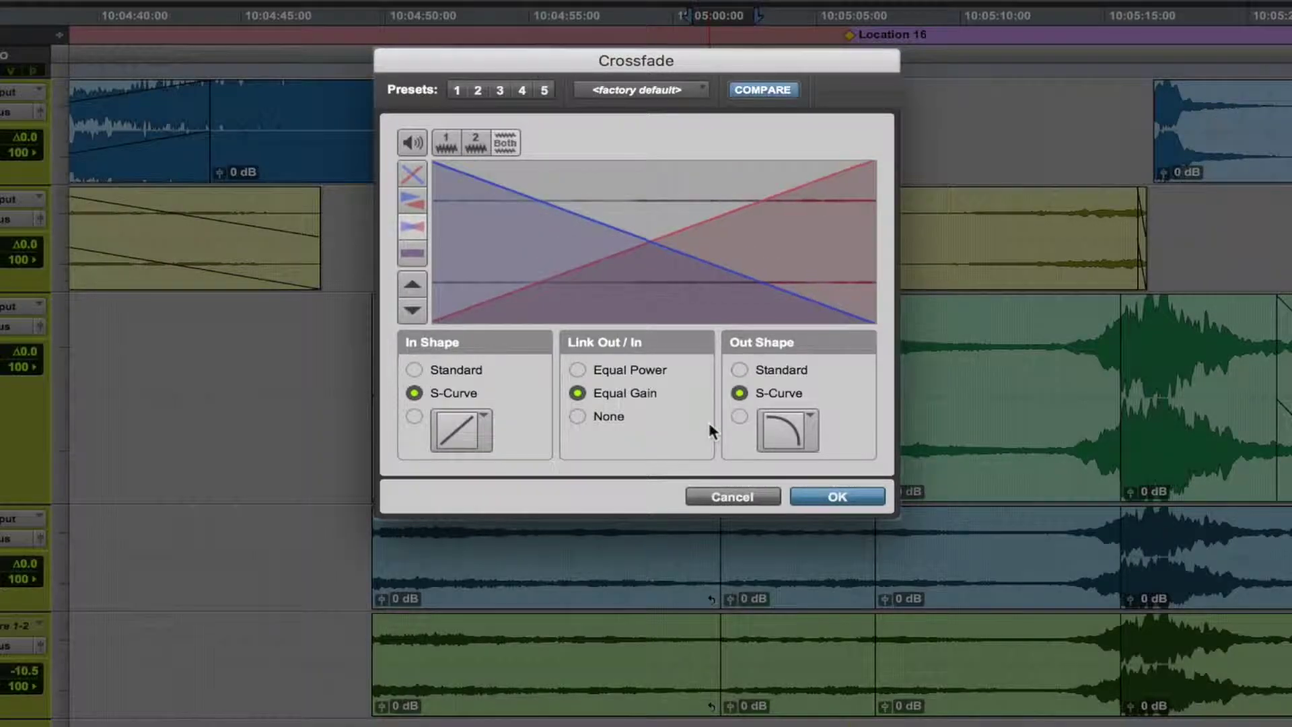
key("alt+Down")
key("alt+Up")
key("alt+Up")
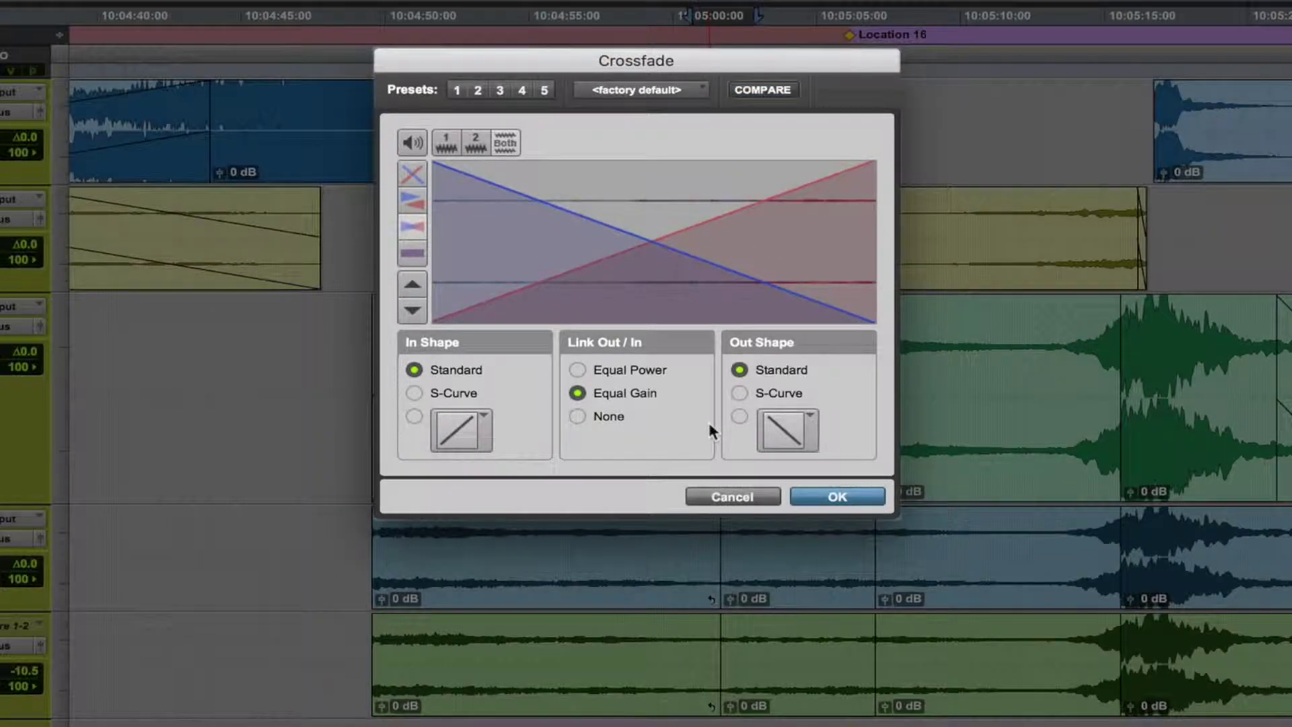
- Set Link Out / In to None and cycle only the In Shape through its options, ending on Standard
key("ctrl+Down")
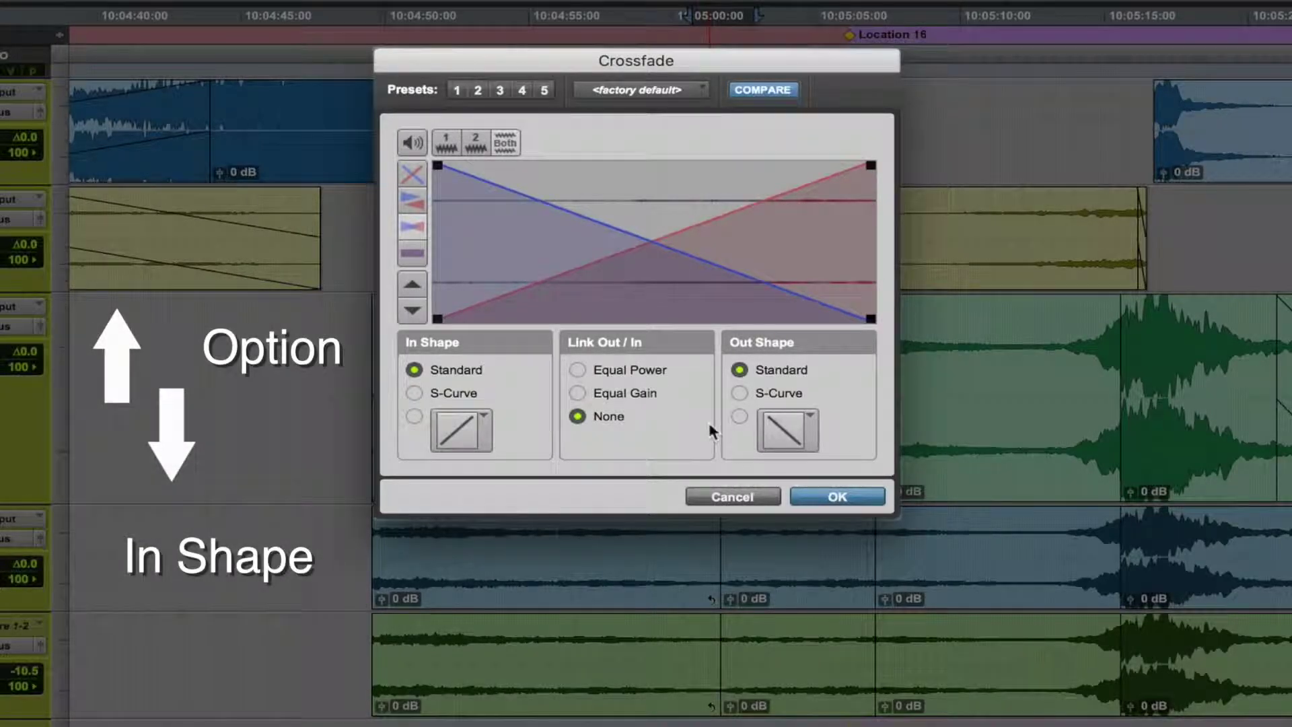
key("alt+Down")
key("alt+Down")
key("alt+Up")
key("alt+Up")
key("alt+Down")
key("alt+Down")
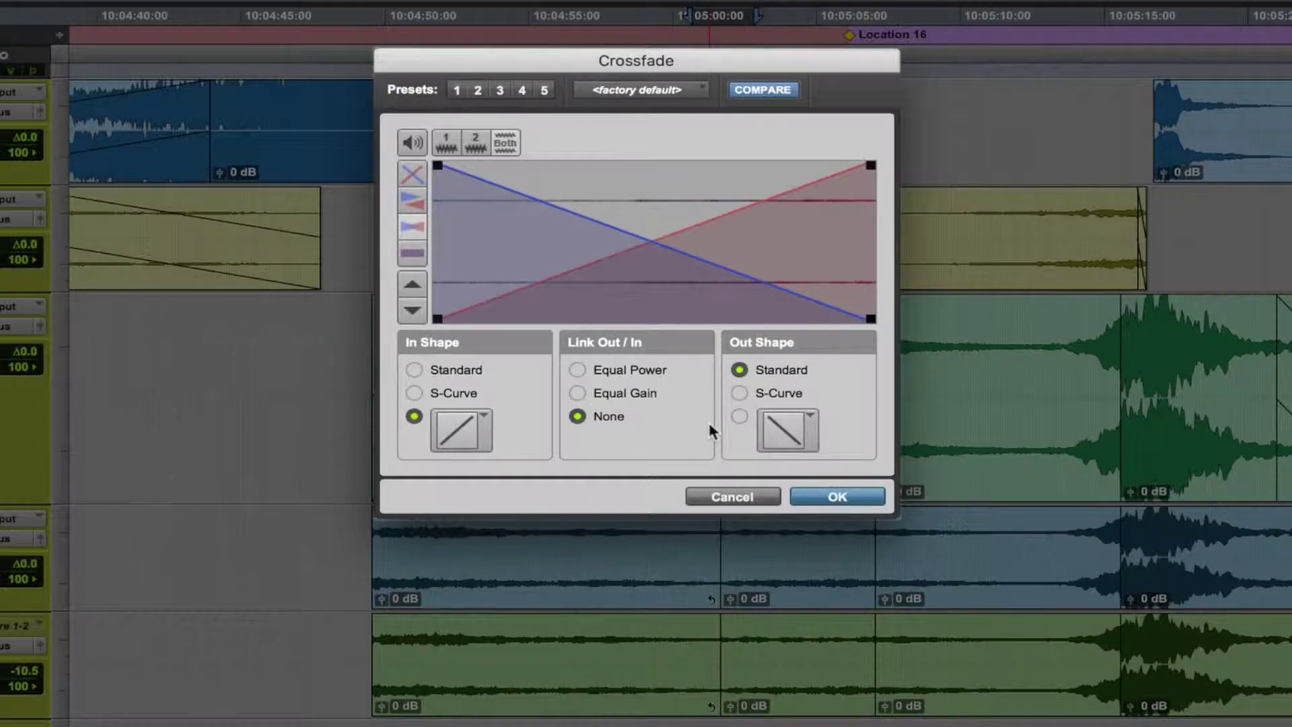
key("alt+Up")
key("alt+Up")
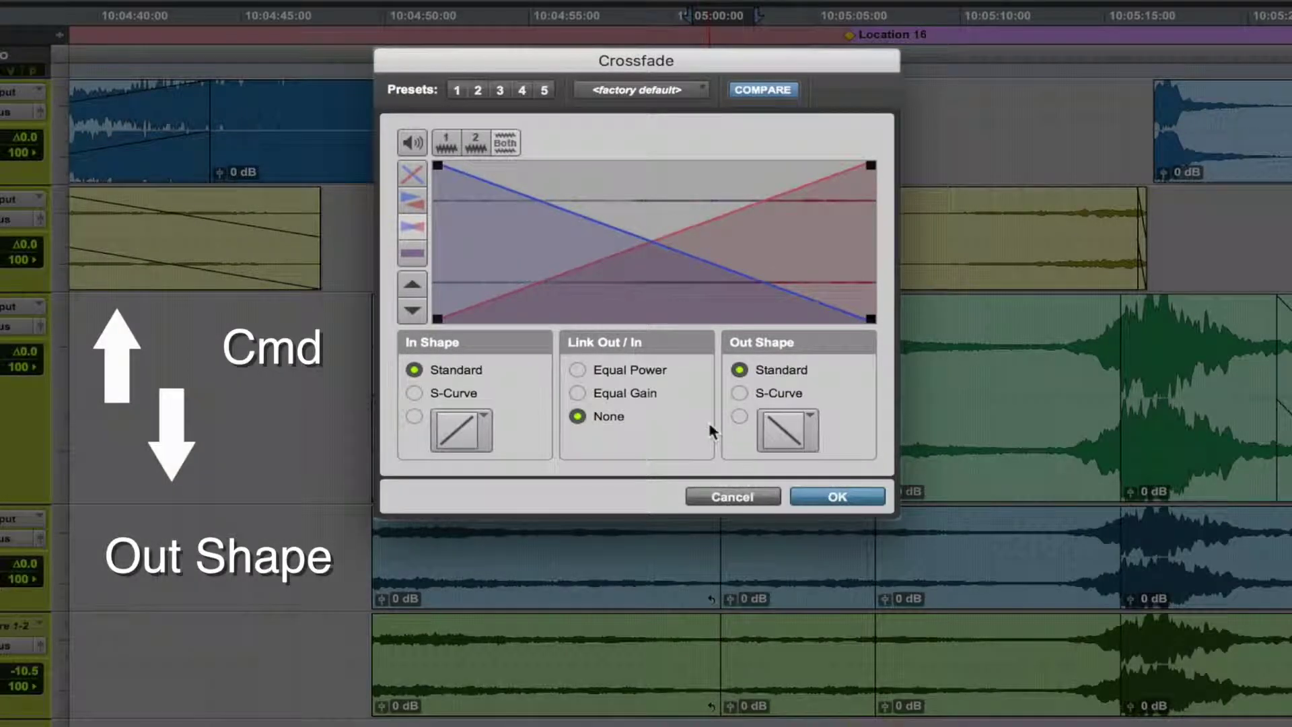
- Cycle only the crossfade's Out Shape through its options and back to Standard
key("super+Down")
key("super+Down")
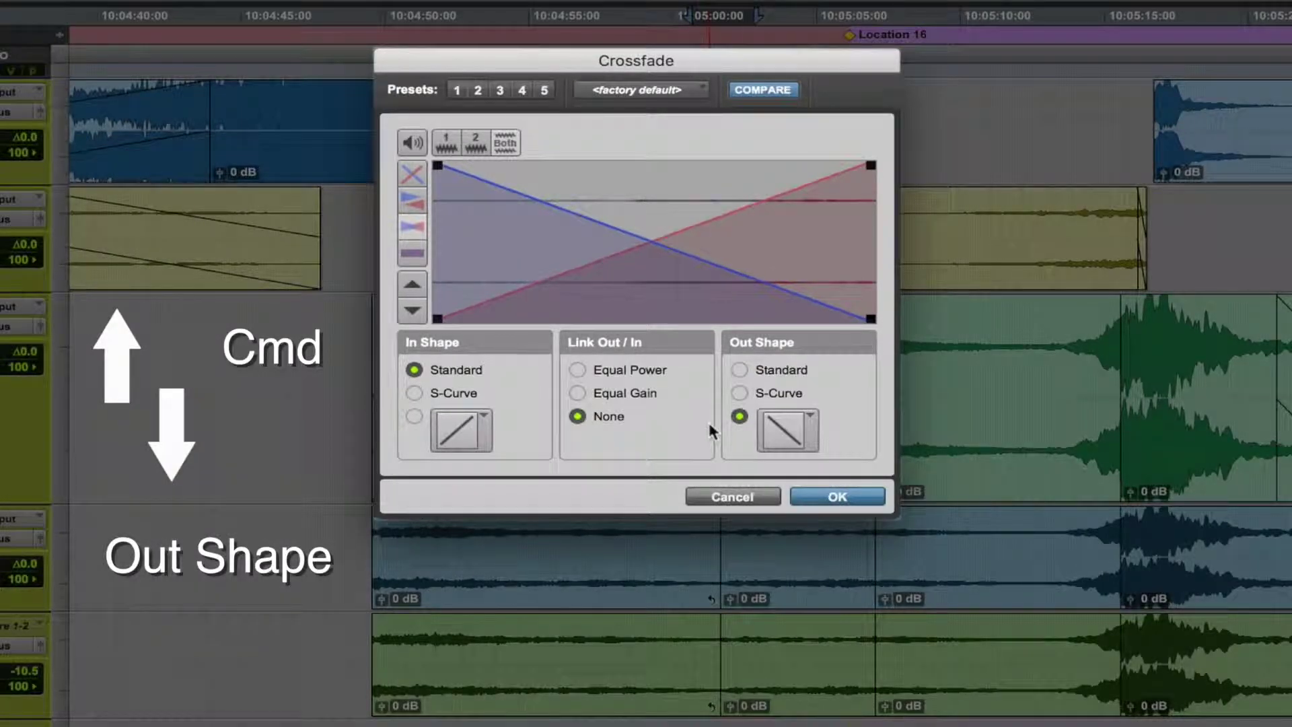
key("super+Up")
key("super+Up")
key("super+Down")
key("super+Down")
key("super+Up")
key("super+Up")
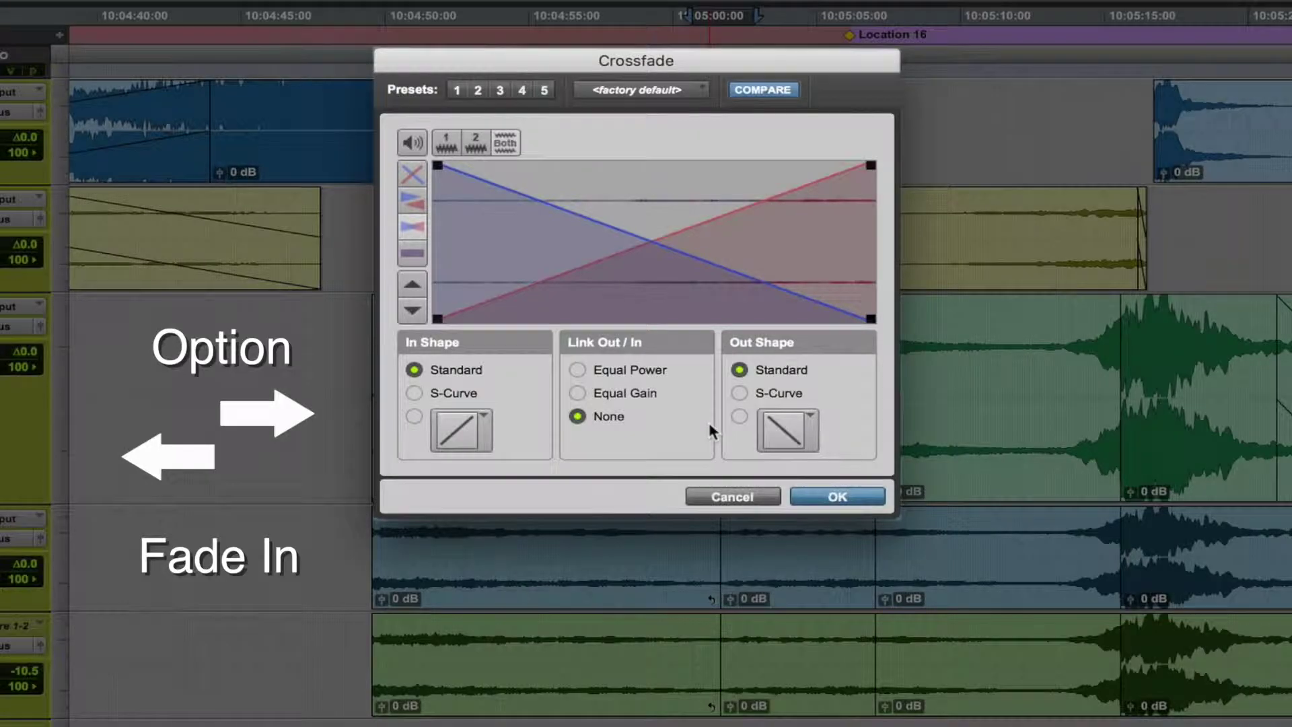
- Step through the preset fade-in curves of the crossfade's In Shape, ending on the linear preset
key("alt+Right")
key("alt+Right")
key("alt+Right")
key("alt+Right")
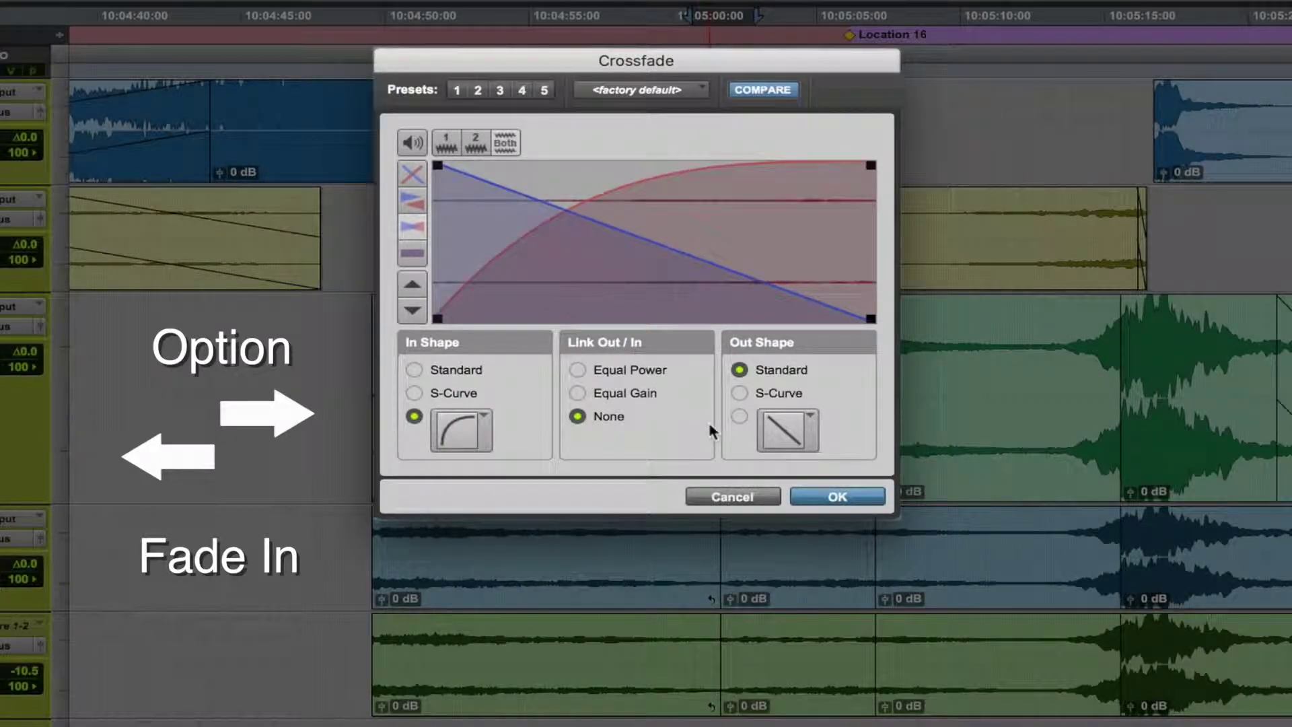
key("alt+Right")
key("alt+Right")
key("alt+Right")
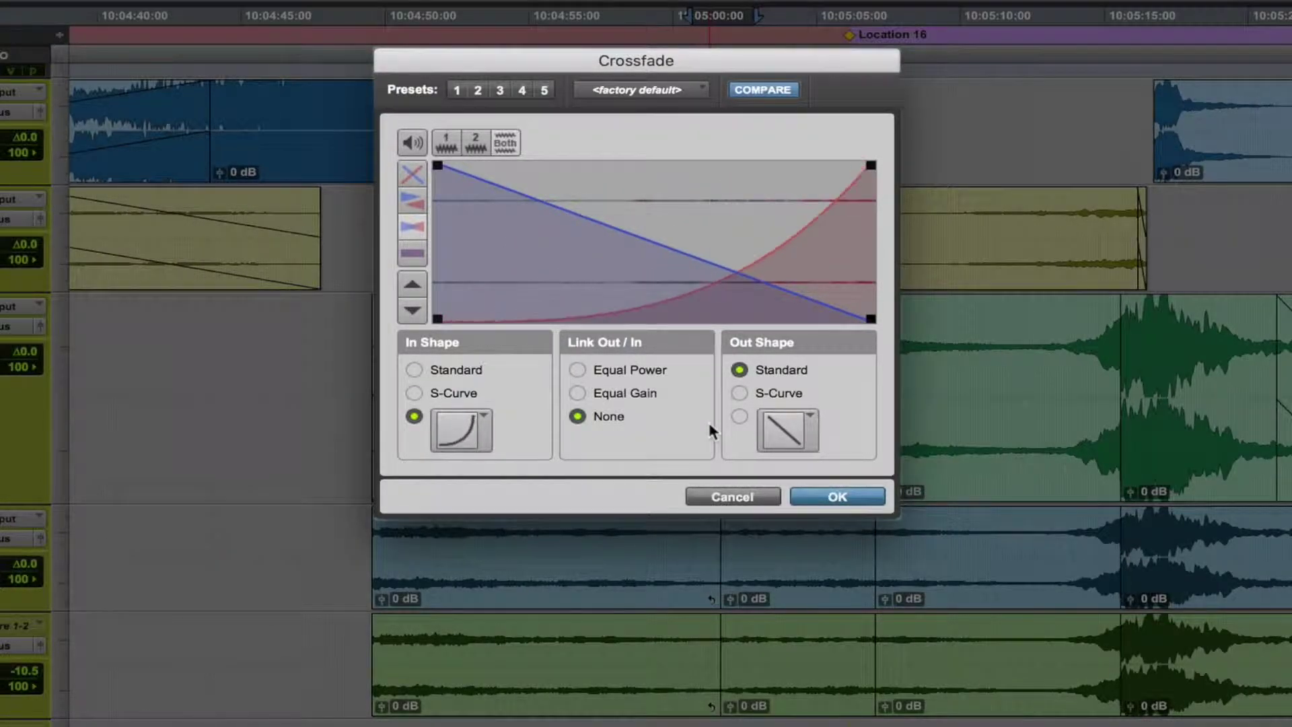
key("alt+Left")
key("alt+Right")
key("alt+Left")
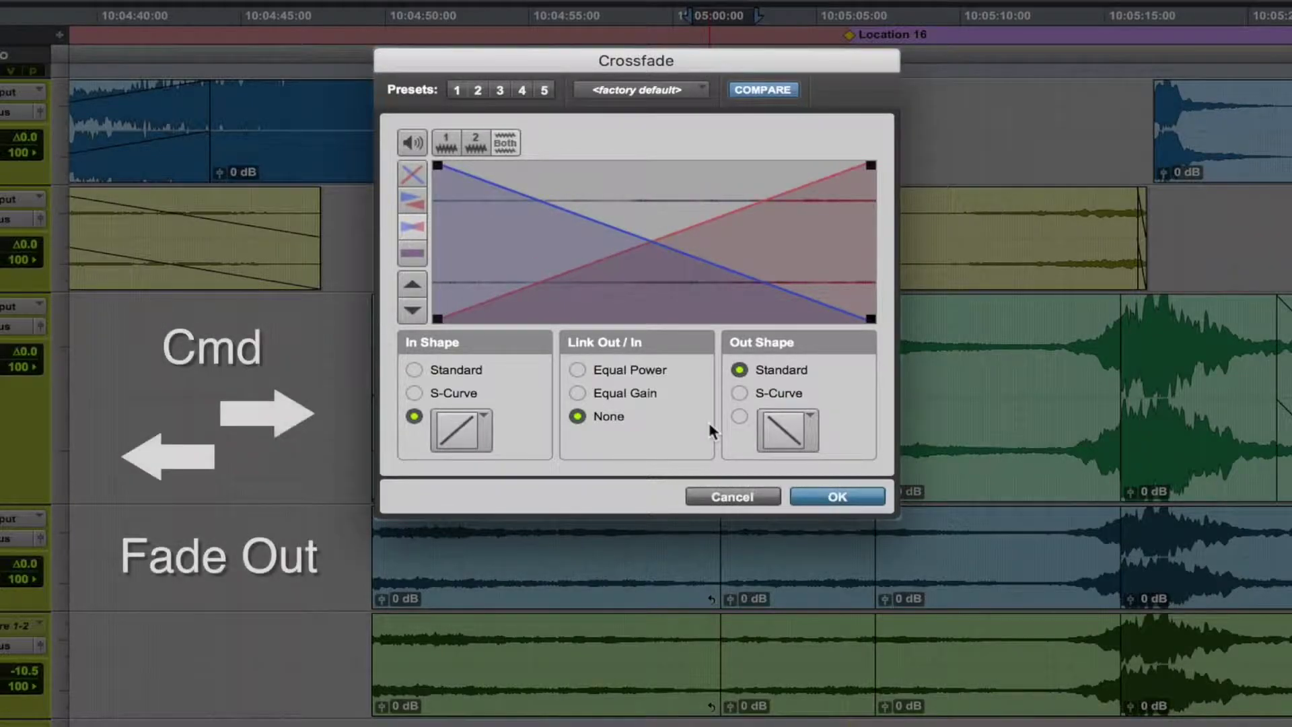
- Step through the preset fade-out curves of the crossfade's Out Shape to a gently concave descending curve
key("super+Left")
key("super+Left")
key("super+Left")
key("super+Left")
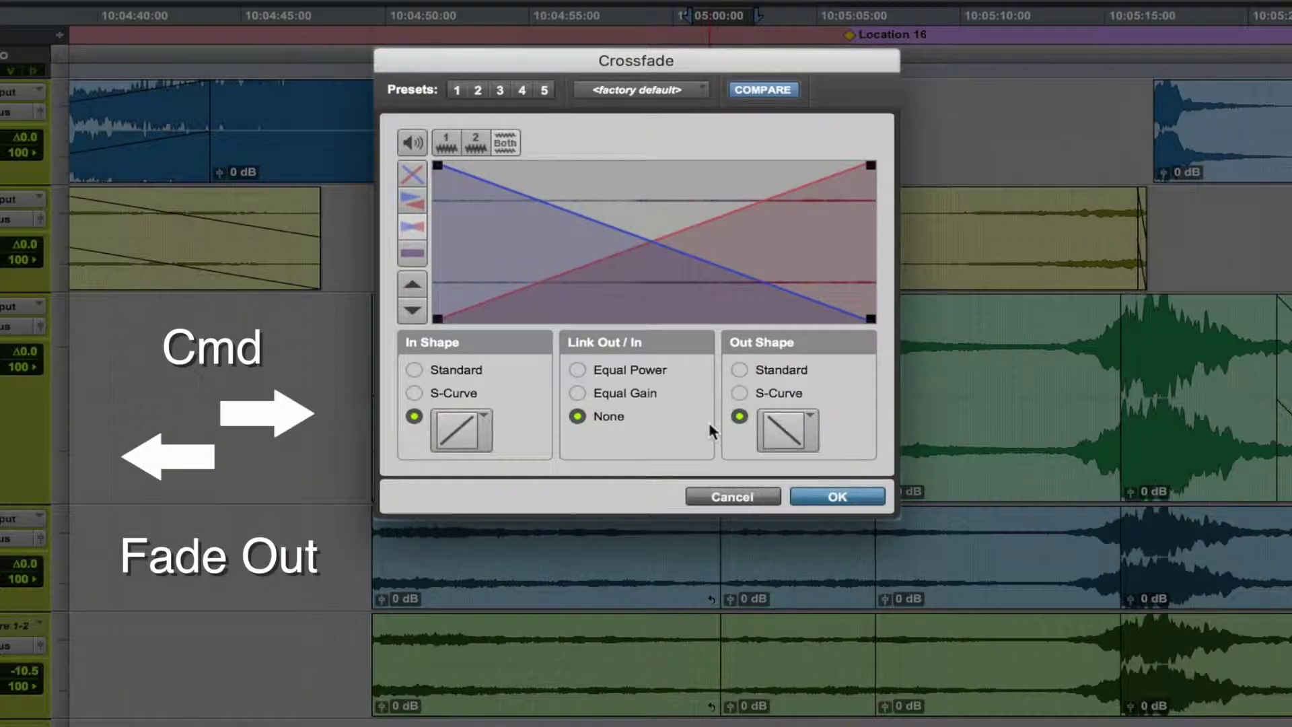
key("super+Right")
key("super+Left")
- Step through the crossfade's Out Shape presets to the linear descending curve and close the fade settings
key("super+Left")
key("super+Left")
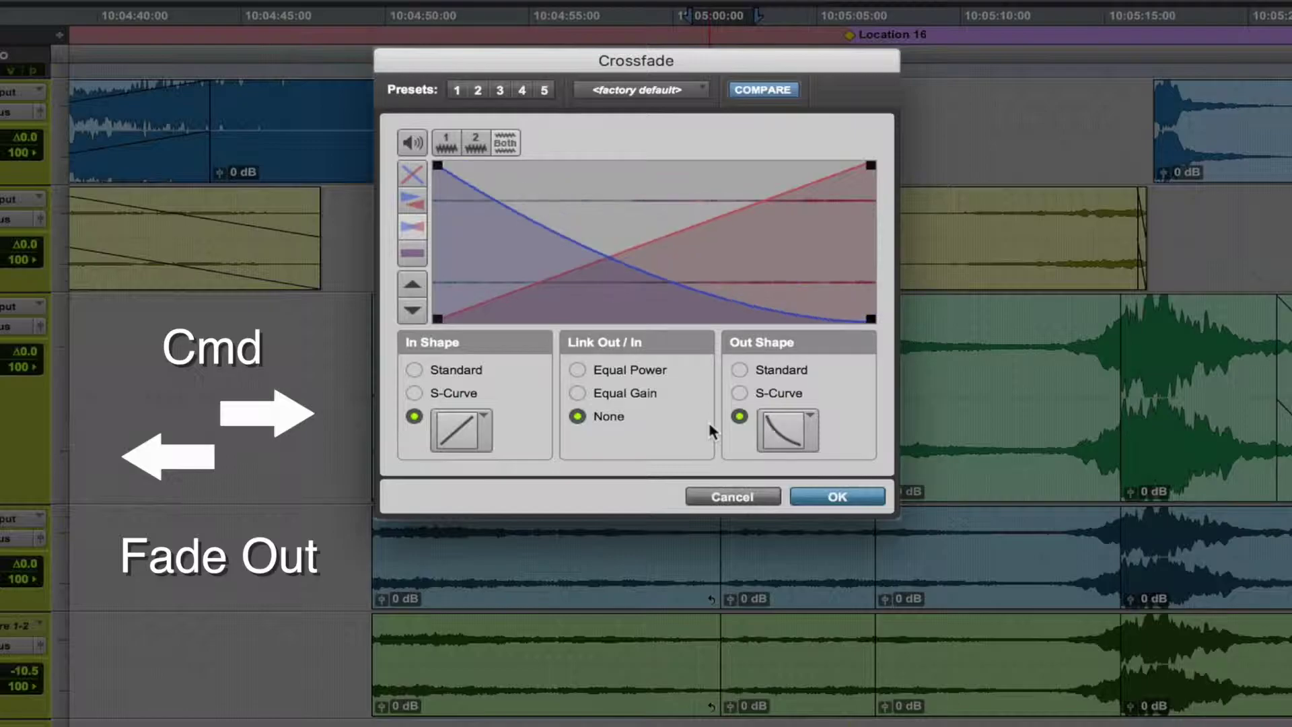
key("super+Left")
key("super+Left")
key("super+Right")
key("super+Right")
key("super+Right")
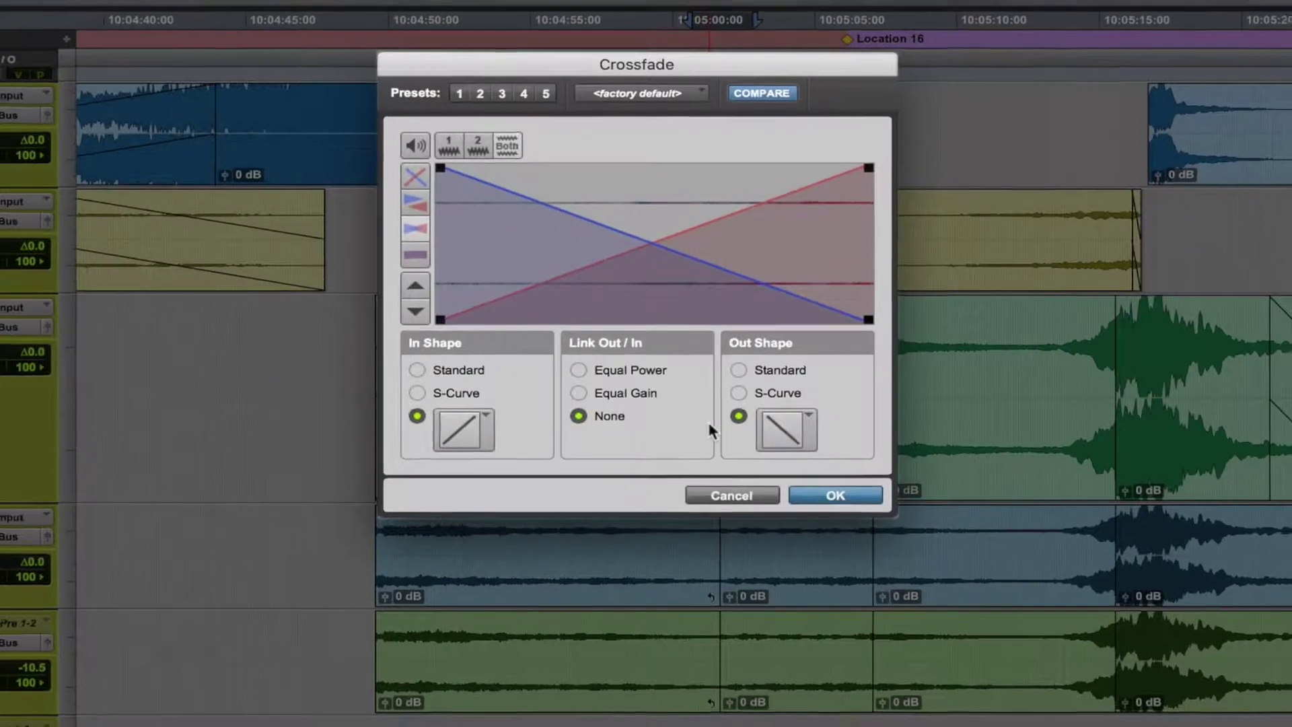
key("ctrl+Down")
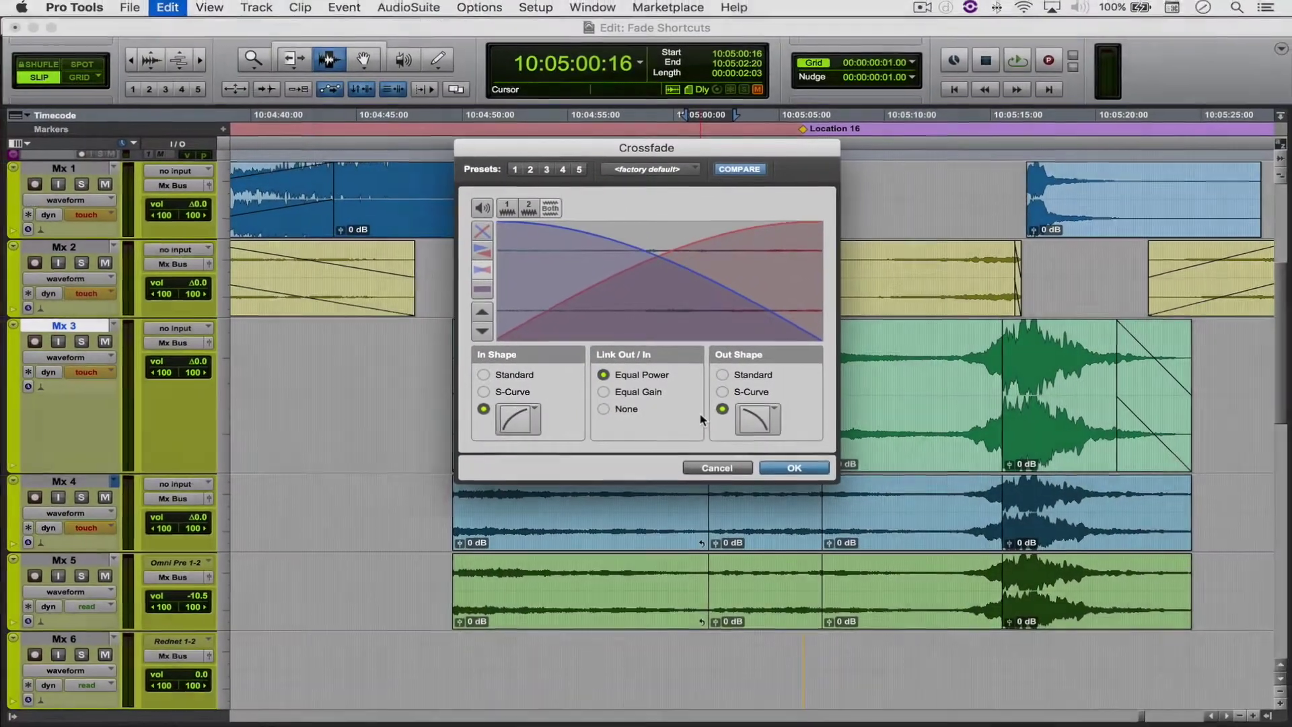
key("Return")
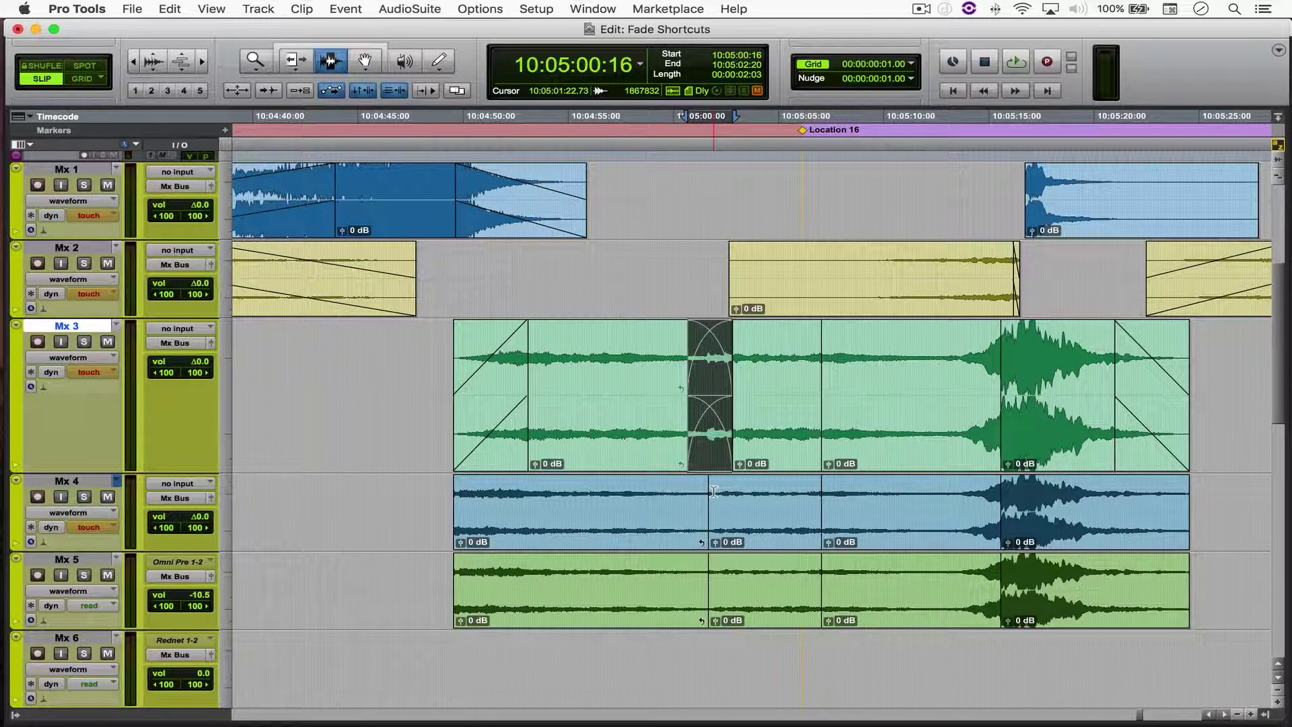
- Select the Mx 3 crossfade and move the selection down to Mx 5, up to Mx 2, and back down to Mx 4
left_click(631, 434)
double_click(712, 411)
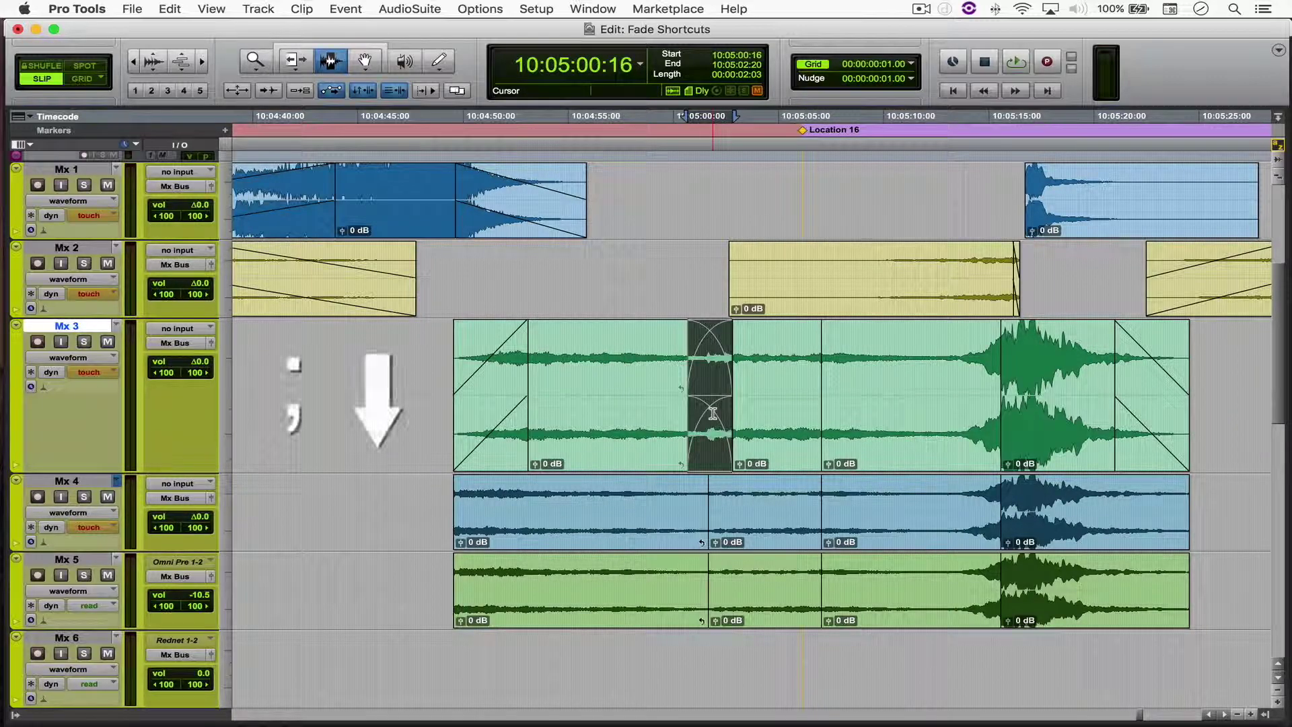
key("semicolon")
key("semicolon")
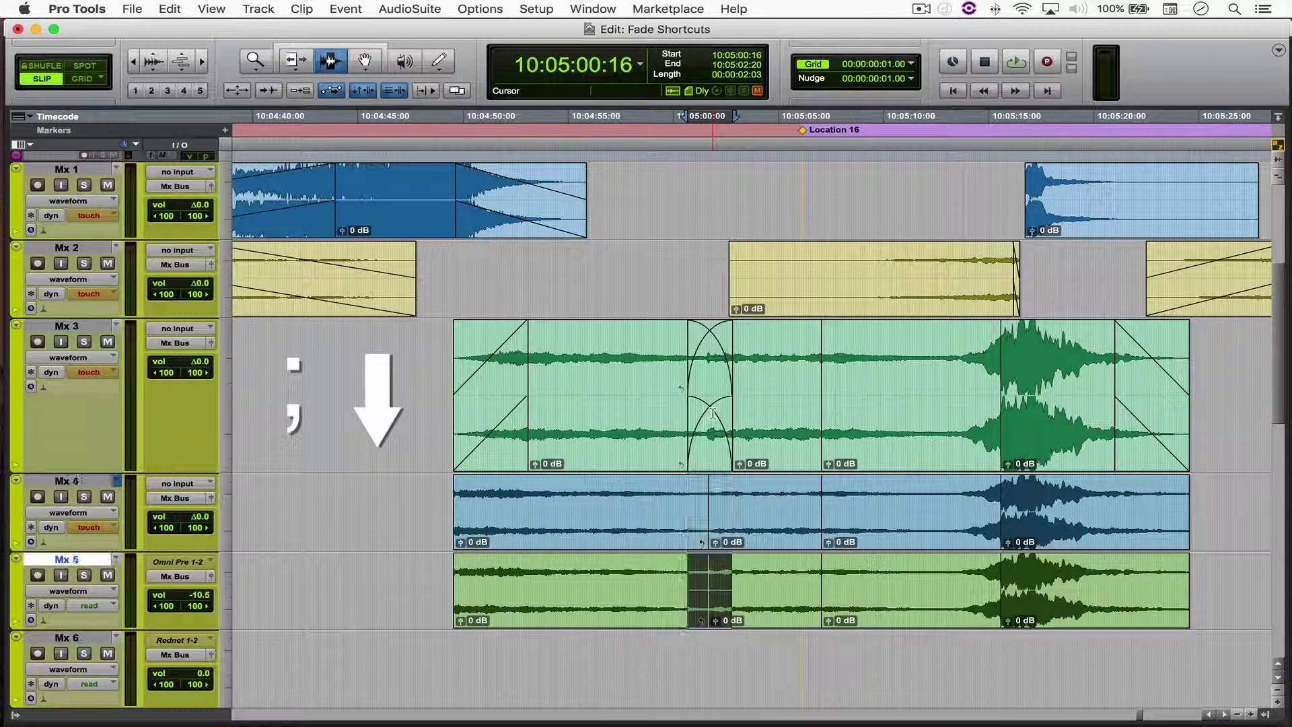
key("p")
key("p")
key("p")
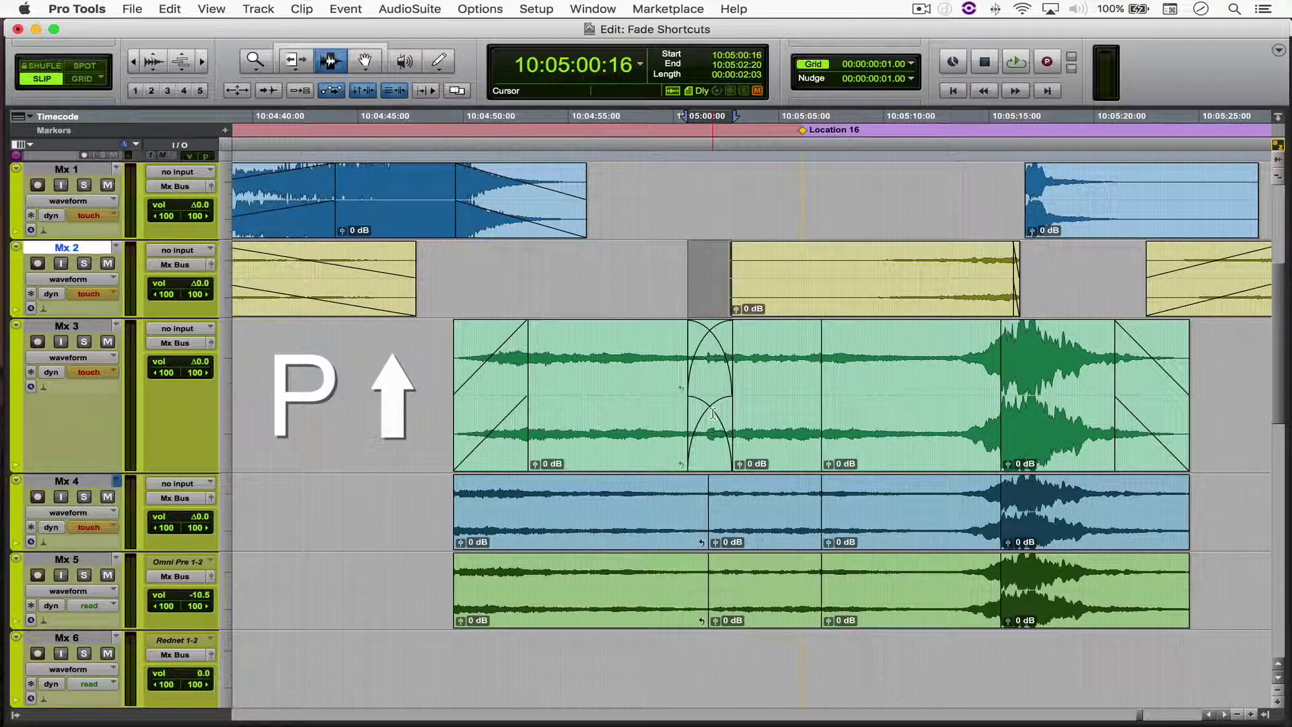
key("semicolon")
key("semicolon")
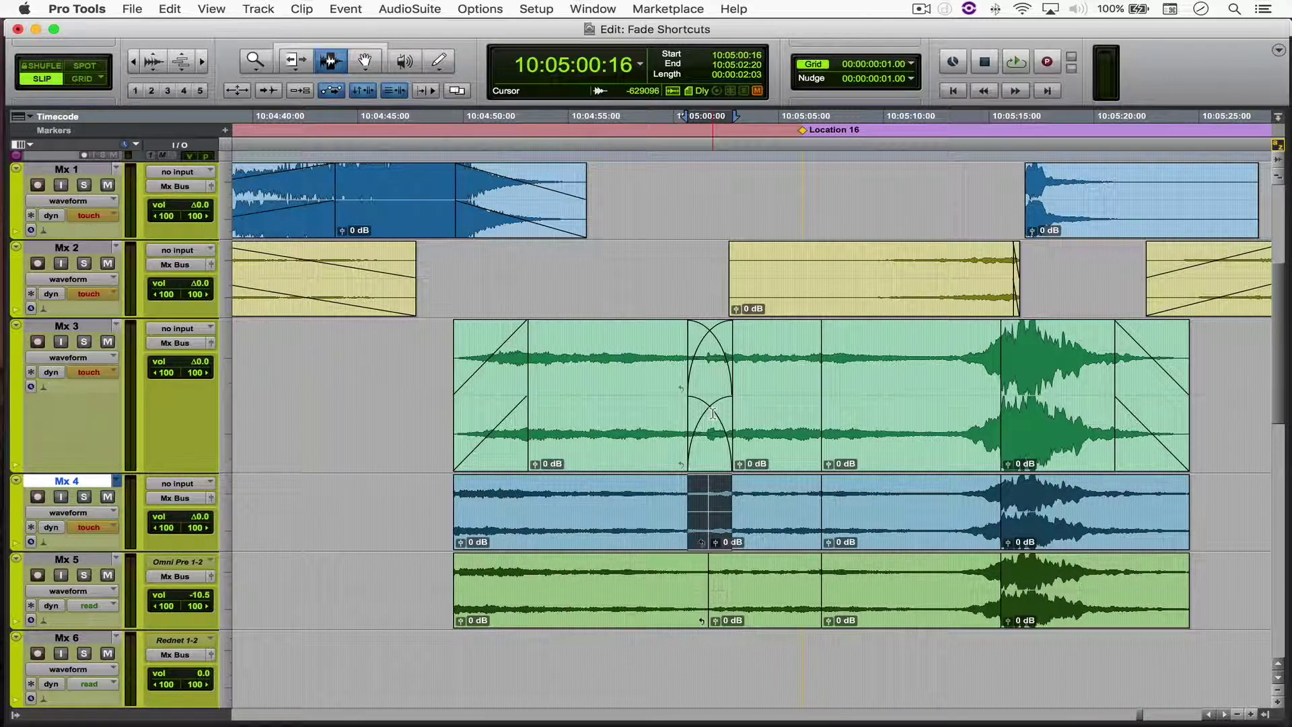
- Extend the selection to Mx 5, try default crossfades on Mx 4 and Mx 5, and undo them
key("shift+semicolon")
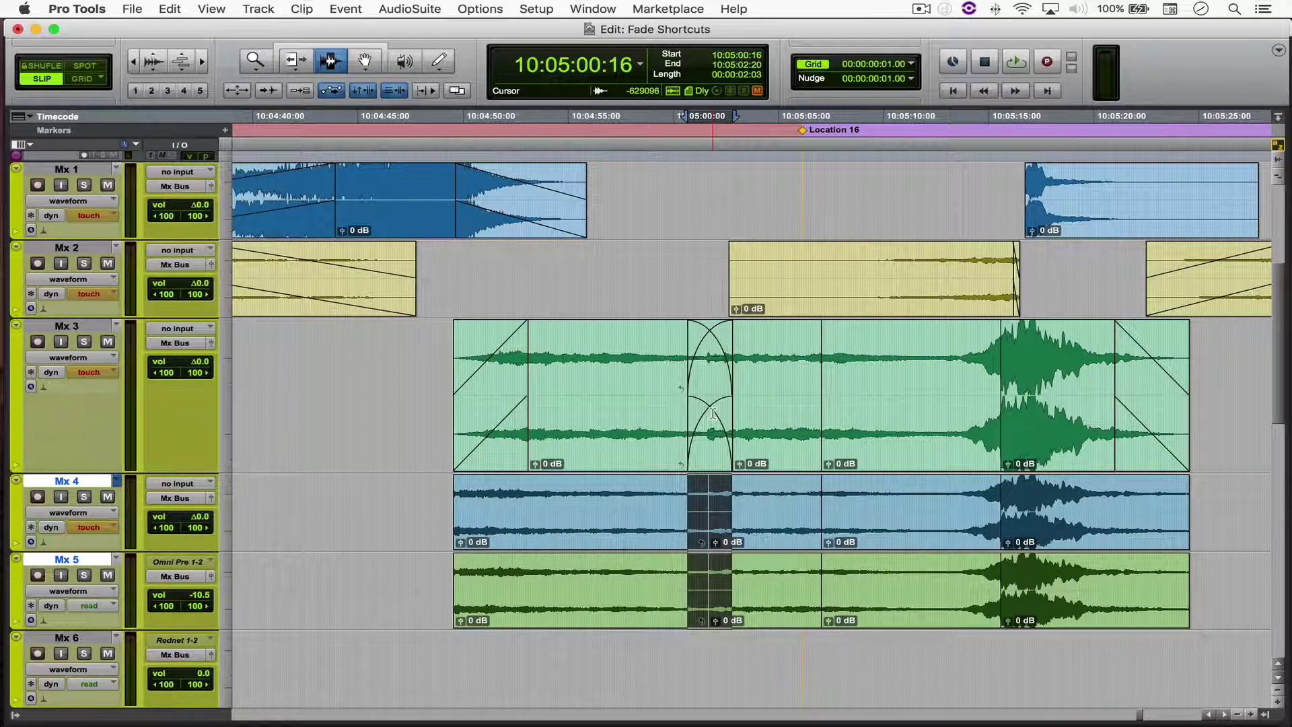
key("ctrl+super+f")
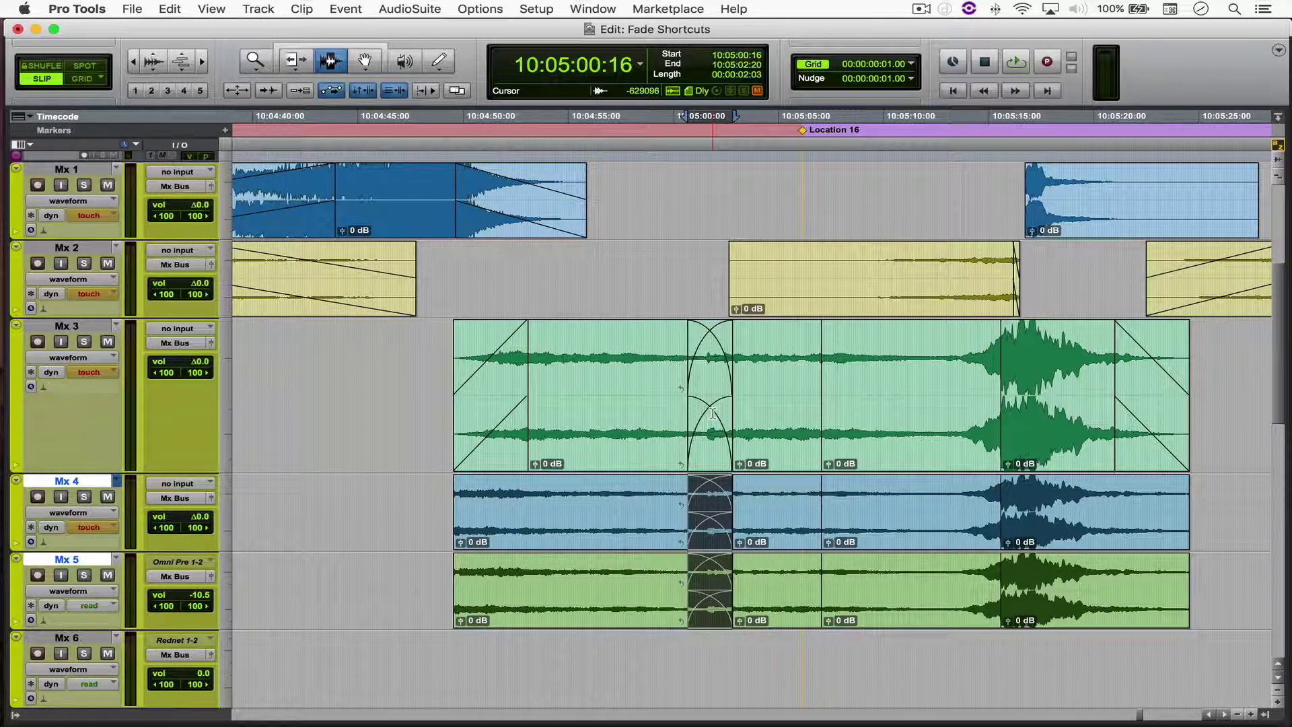
key("super+z")
- Reshape the Mx 3 crossfade to a fast-rising convex fade-in with a linear fade-out
double_click(712, 413)
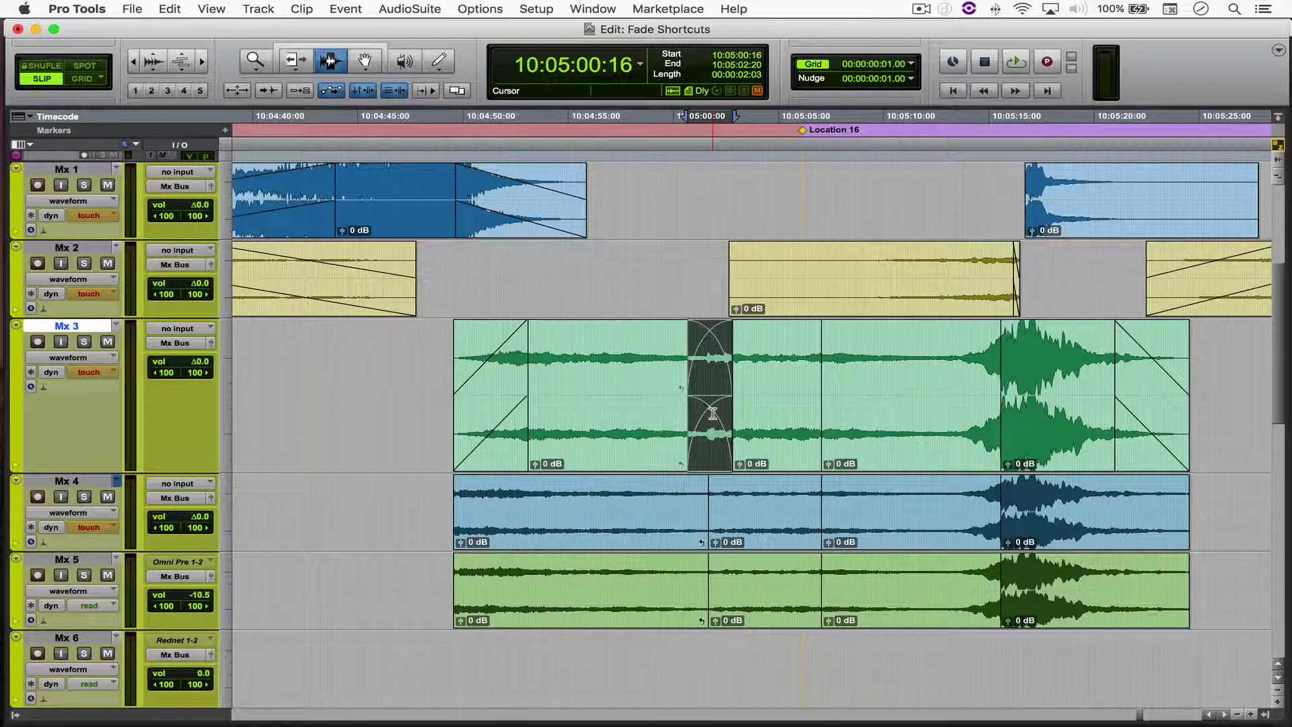
key("super+c")
key("Down")
key("Return")
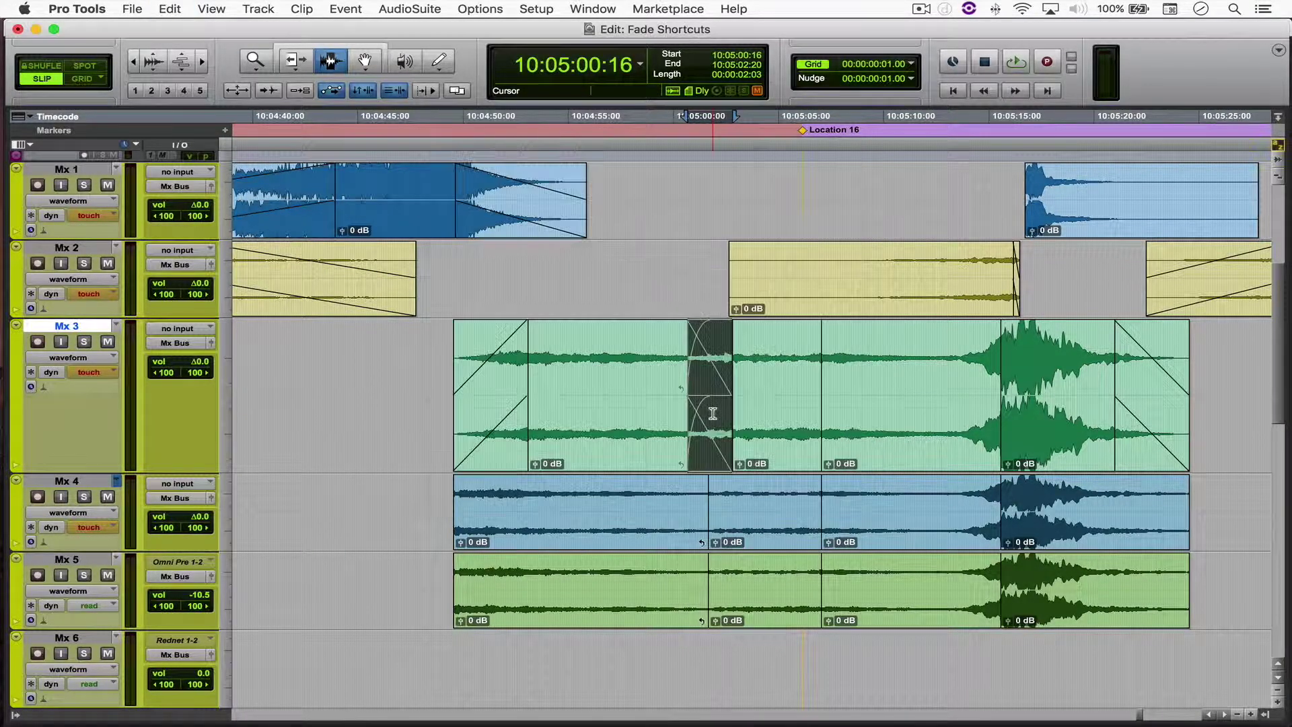
- Move the crossfade-length selection down to Mx 4 and Mx 5 and create default crossfades there
key("semicolon")
key("semicolon")
key("p")
key("shift+semicolon")
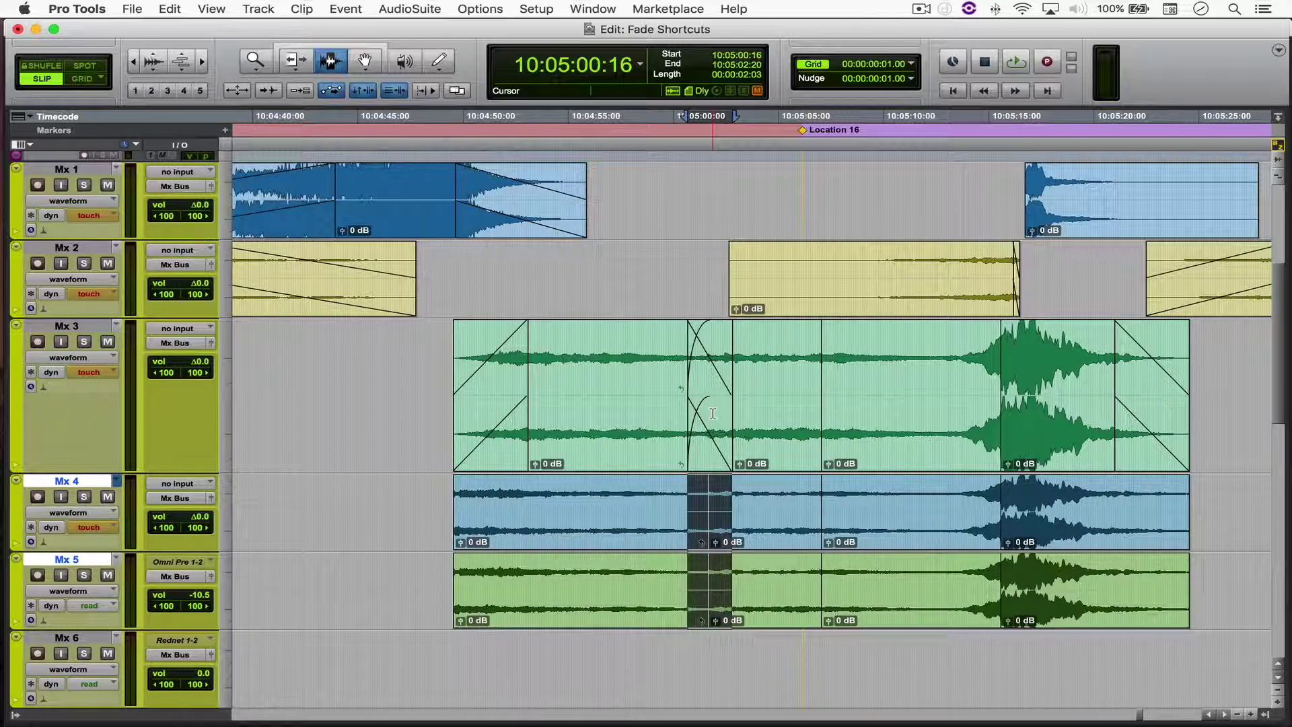
key("ctrl+super+f")
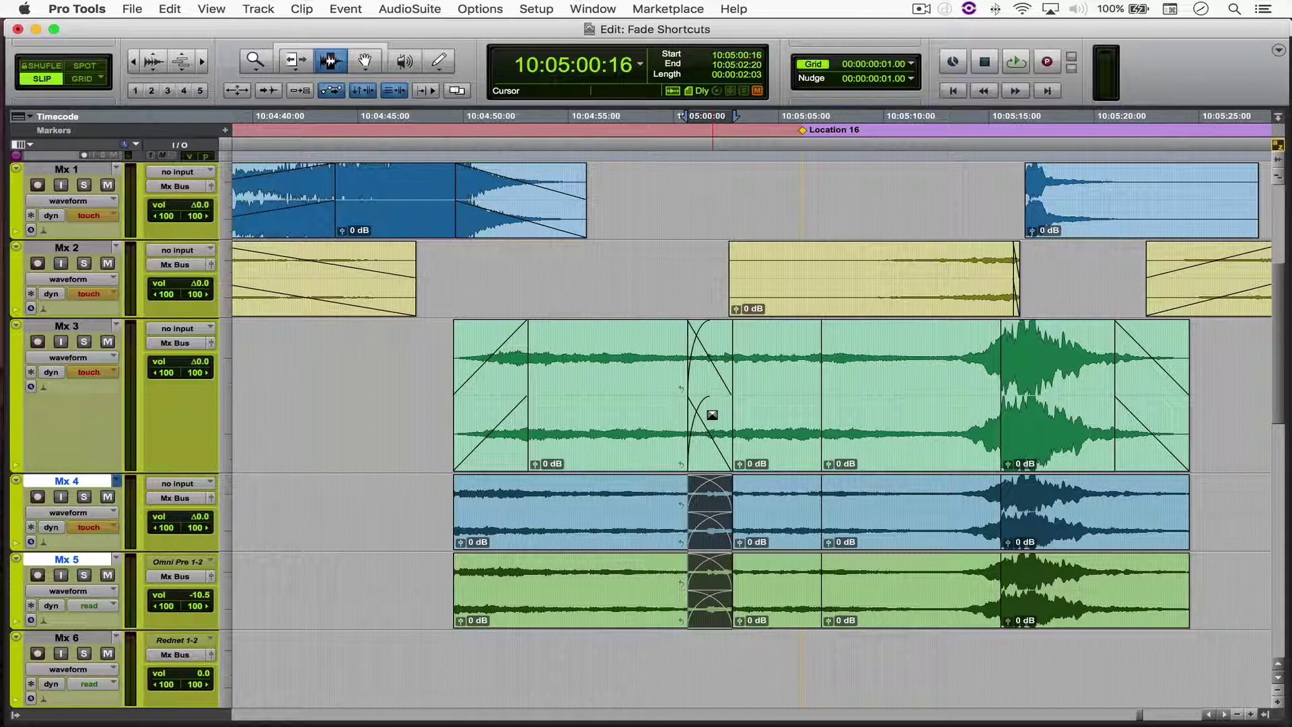
- Reshape the Mx 4 and Mx 5 crossfades to a fast-rising convex fade-in with a linear fade-out, matching Mx 3
key("super+f")
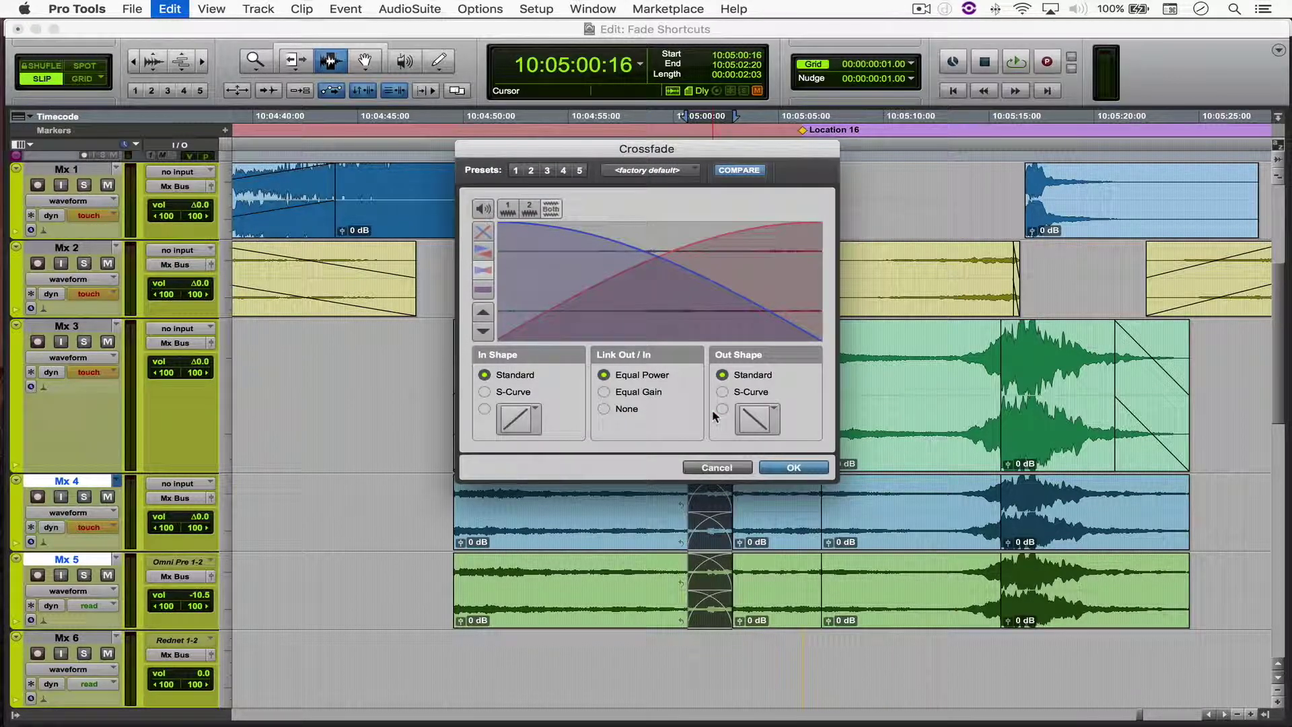
key("alt+Down")
key("alt+Up")
key("alt+Up")
key("Return")
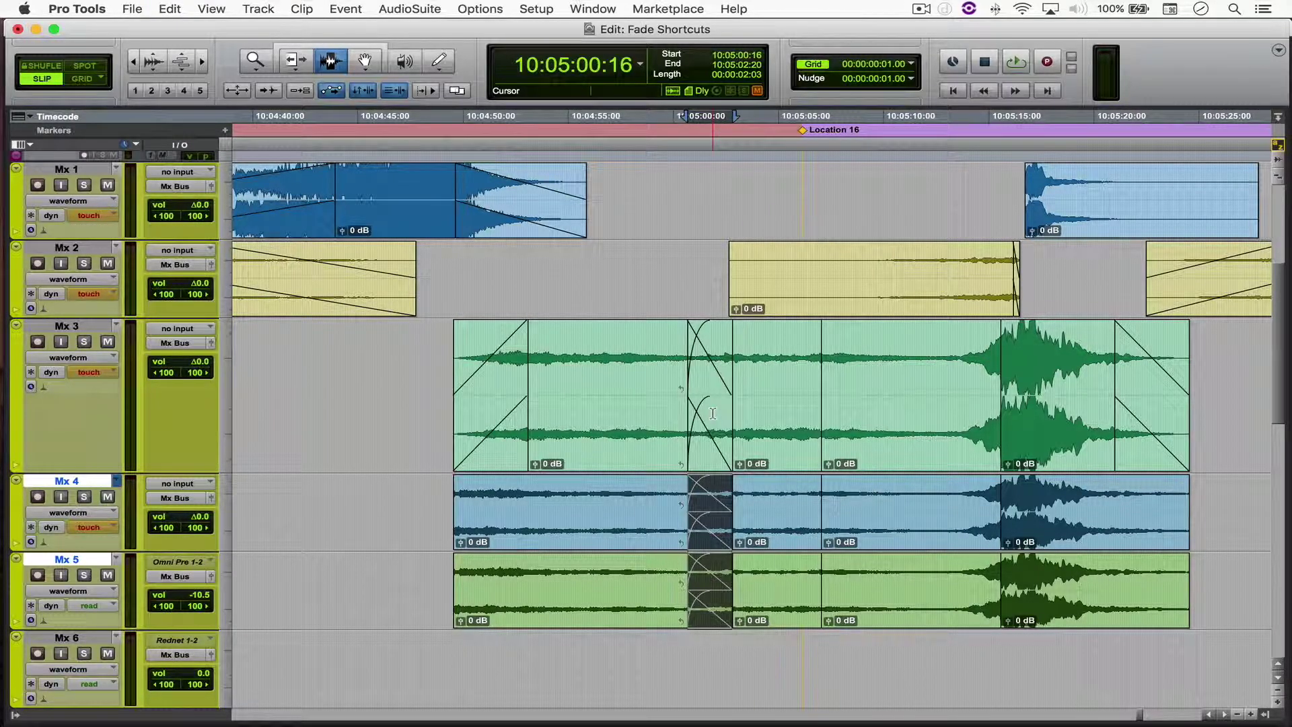
- Select the fade-in on Mx 3, extend the selection to Mx 4 and Mx 5, and apply default fade-ins
double_click(504, 423)
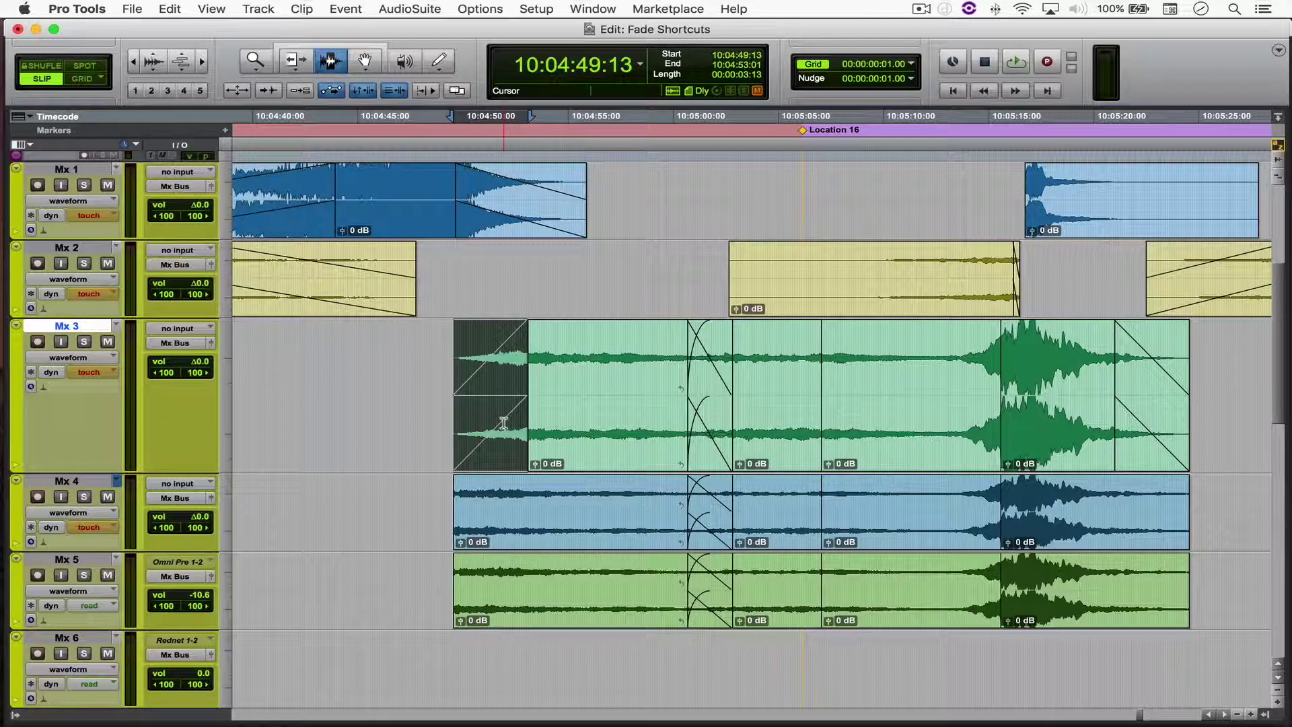
key("shift+semicolon")
key("shift+semicolon")
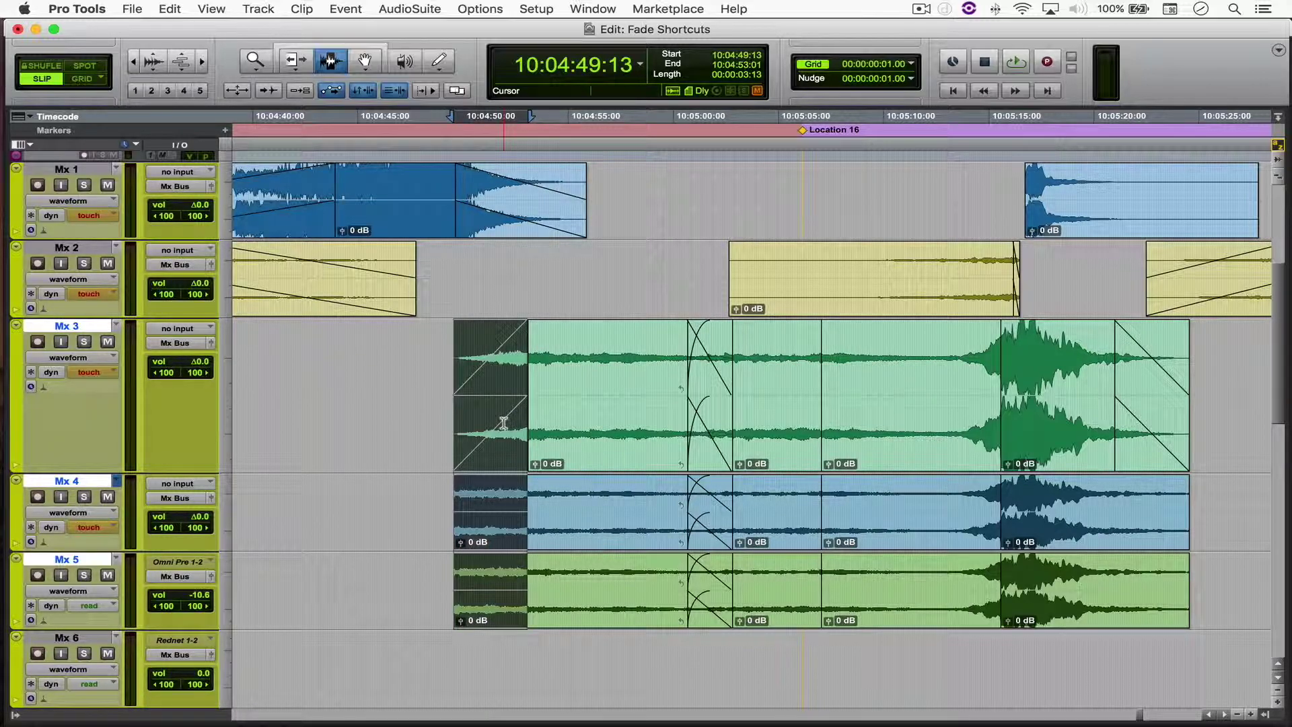
key("ctrl+super+f")
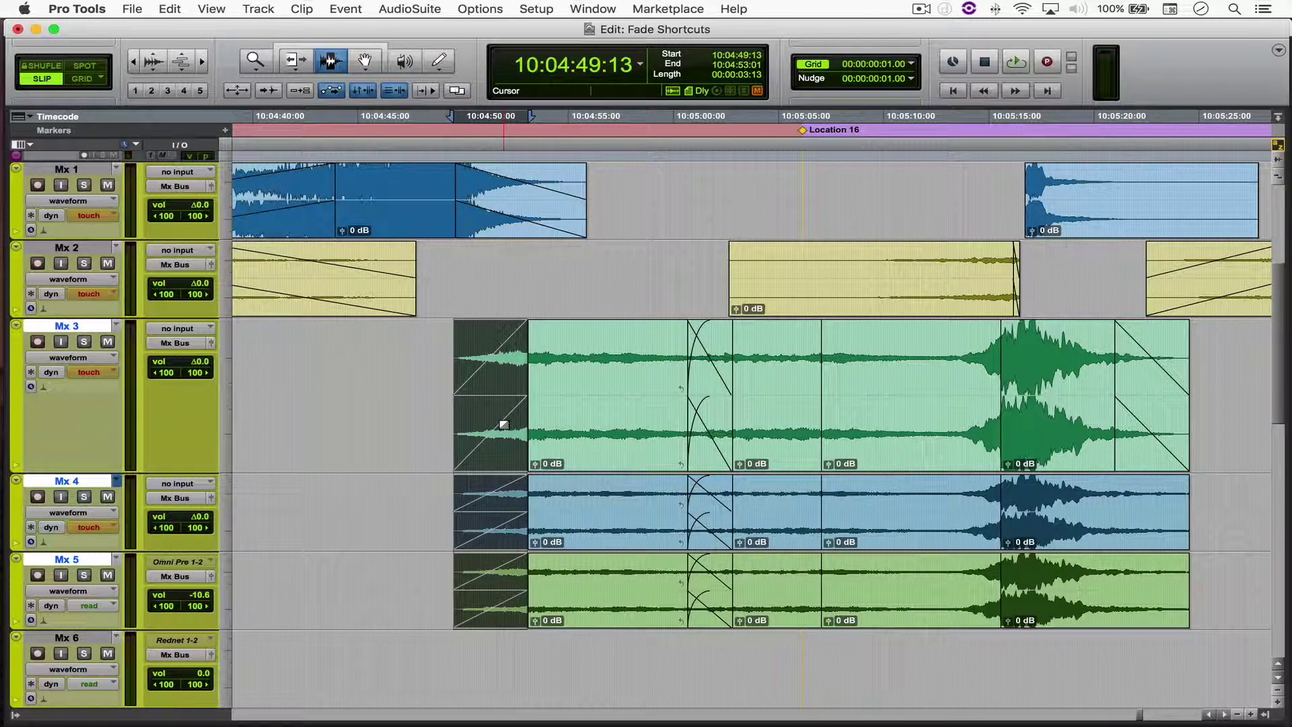
- Change the fade-ins on Mx 3, Mx 4 and Mx 5 to the steep, slow-starting preset In Shape curve
key("super+f")
key("Down")
key("Down")
key("Right")
key("Down")
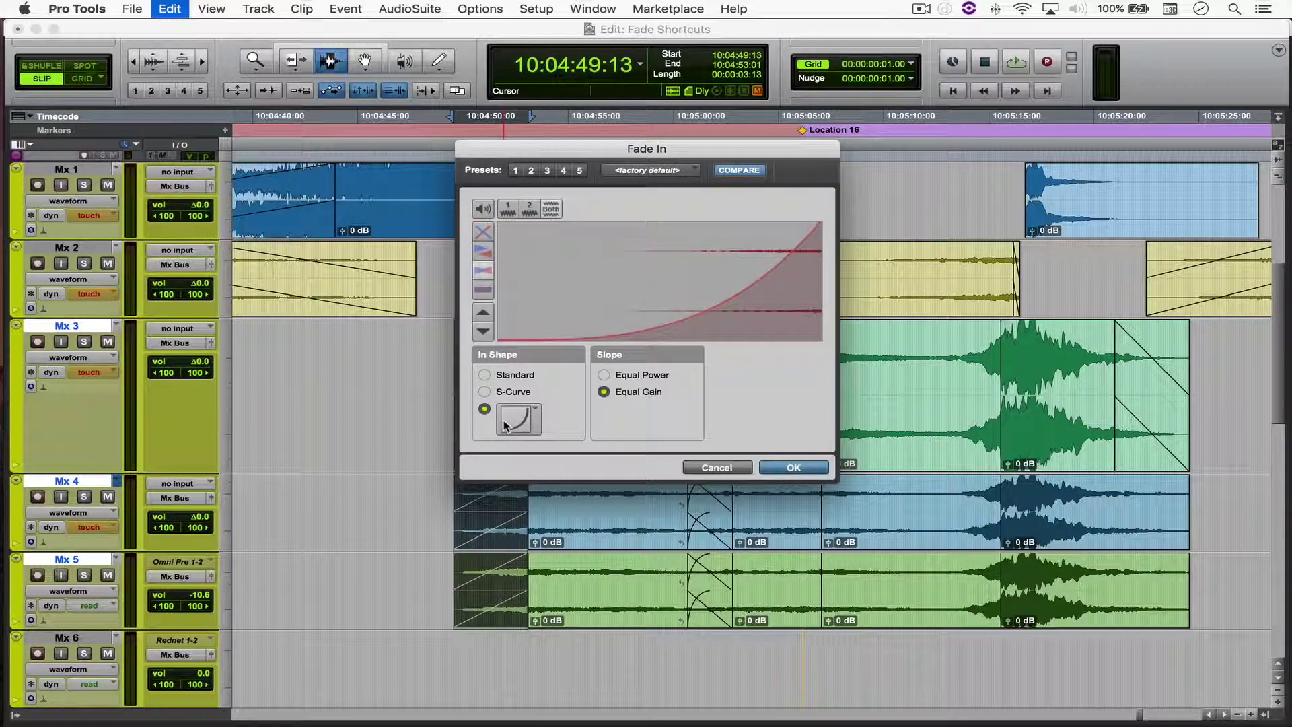
key("Return")
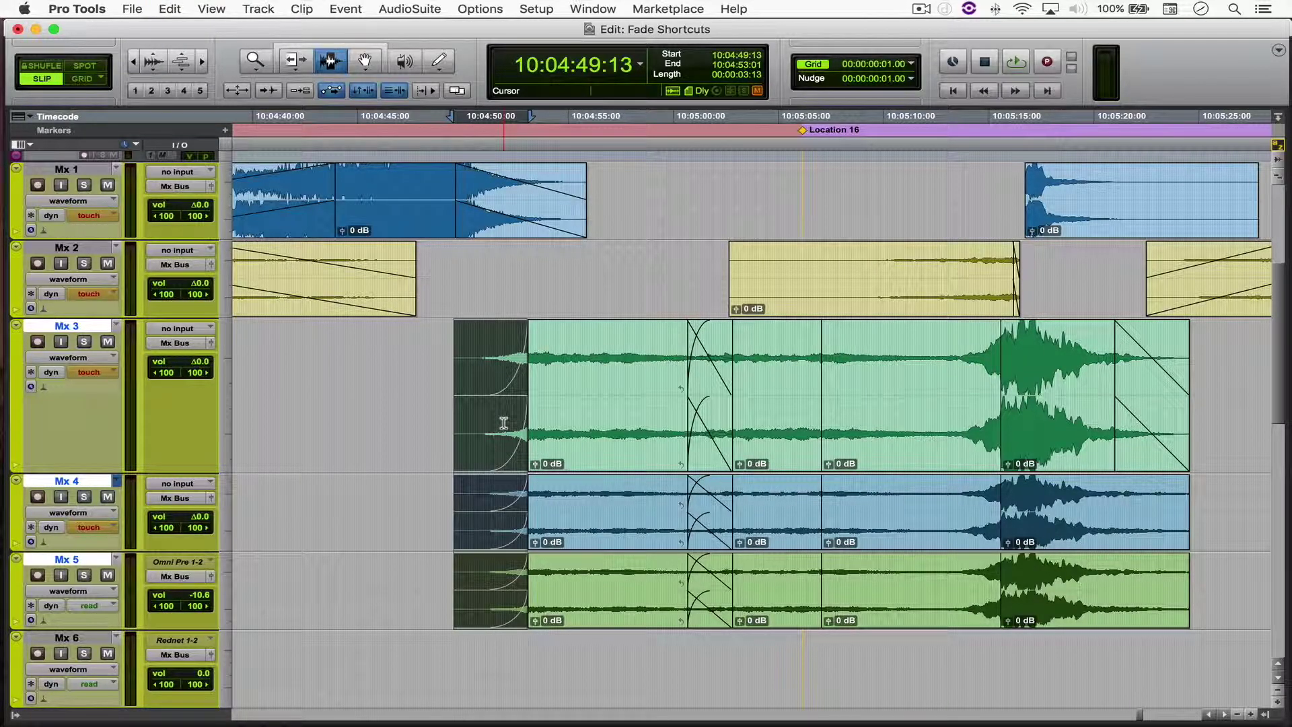
- Crossfade the clip boundary on Mx 3, Mx 4 and Mx 5 from 10:05:06:01 to 10:05:08:12 using the linear In Shape preset with Equal Power
left_click(691, 407)
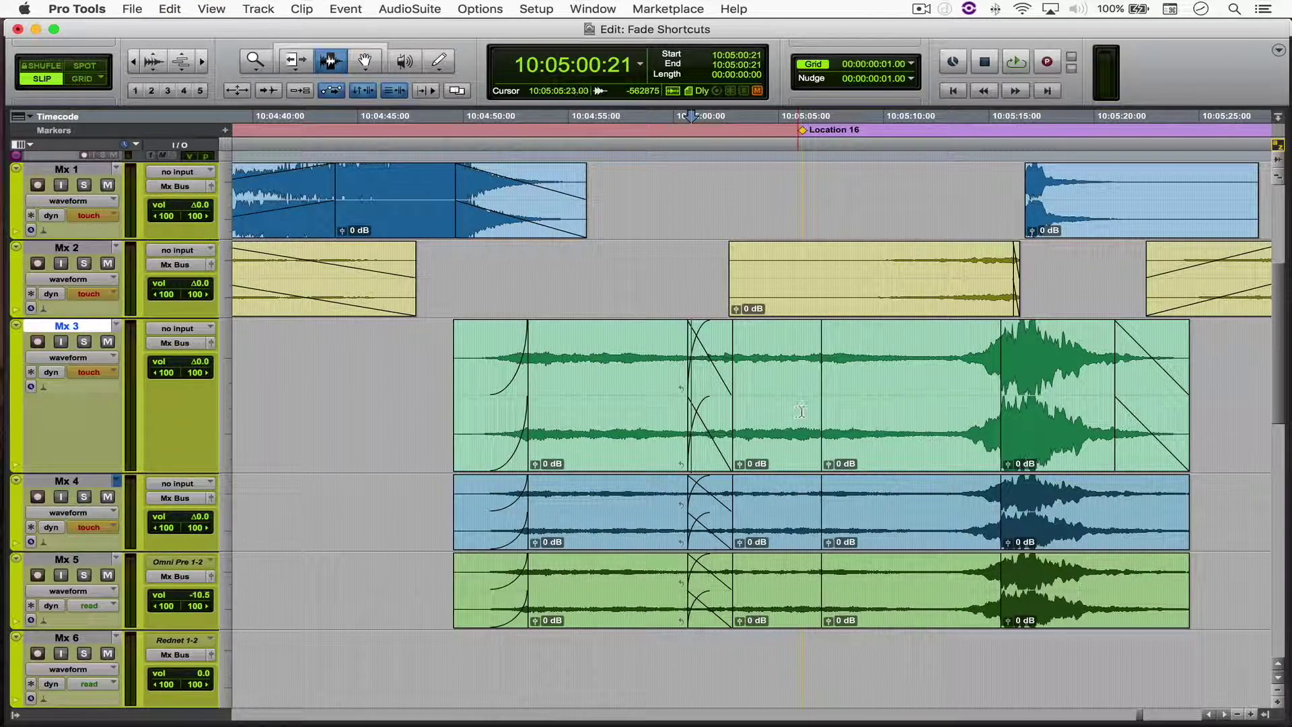
left_click_drag(800, 411, 851, 408)
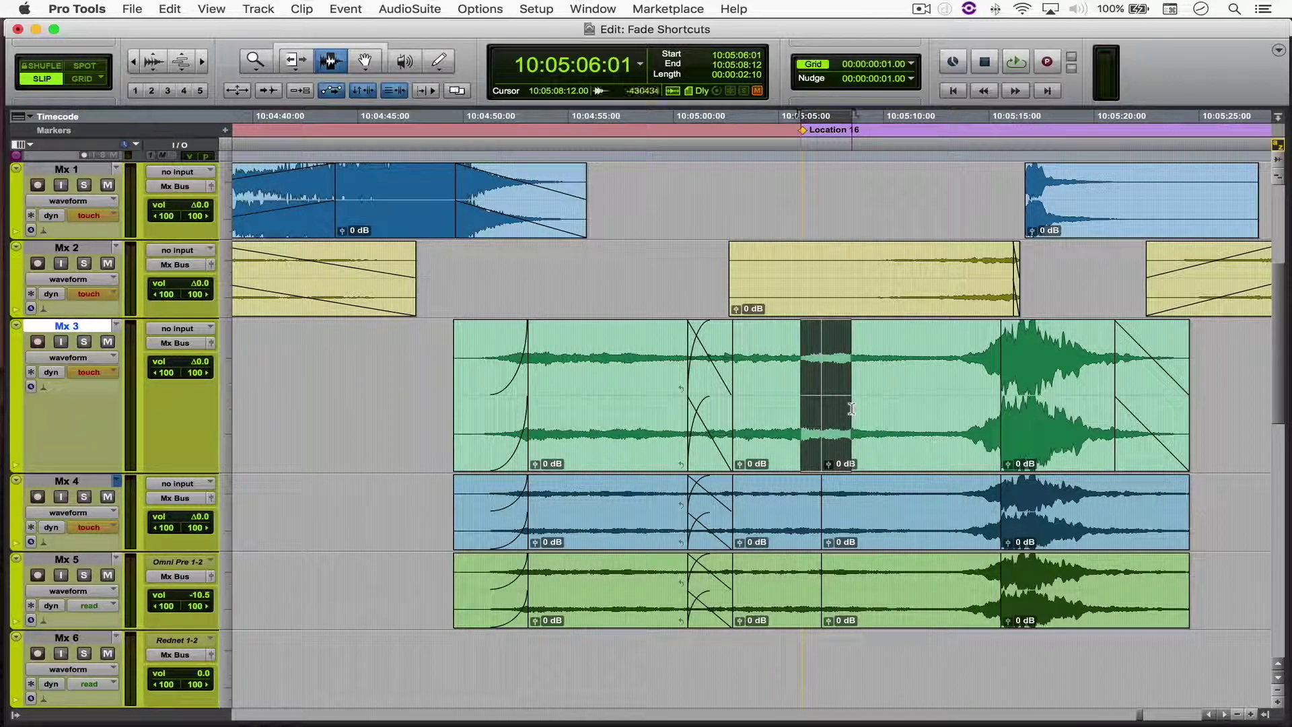
left_click(839, 584, "shift")
left_click(844, 537, "shift")
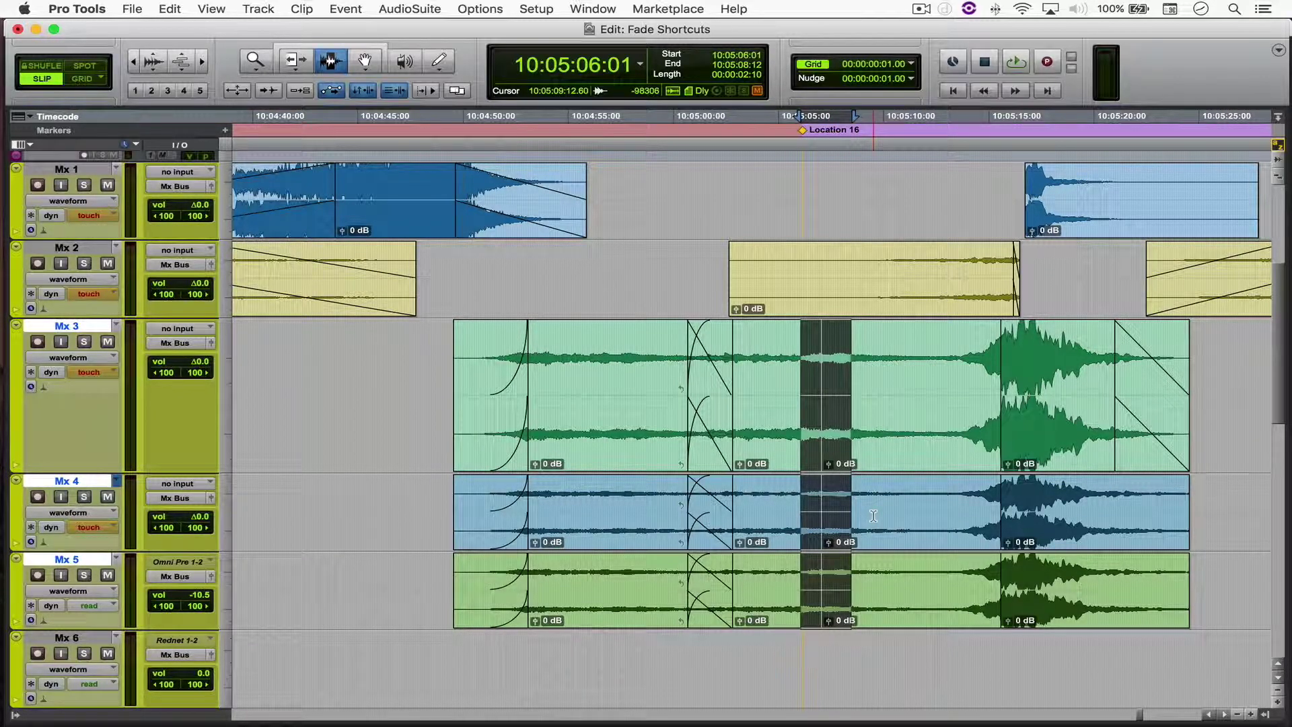
key("super+f")
key("Down")
key("Down")
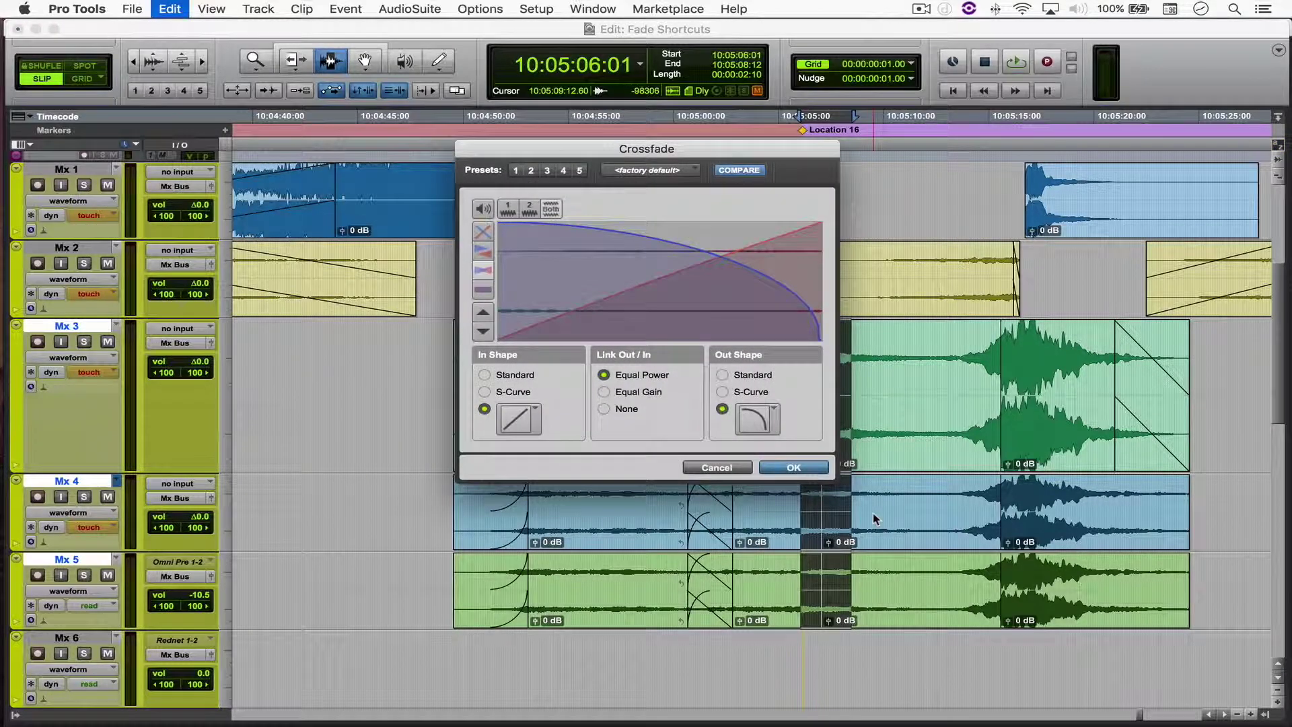
key("Return")
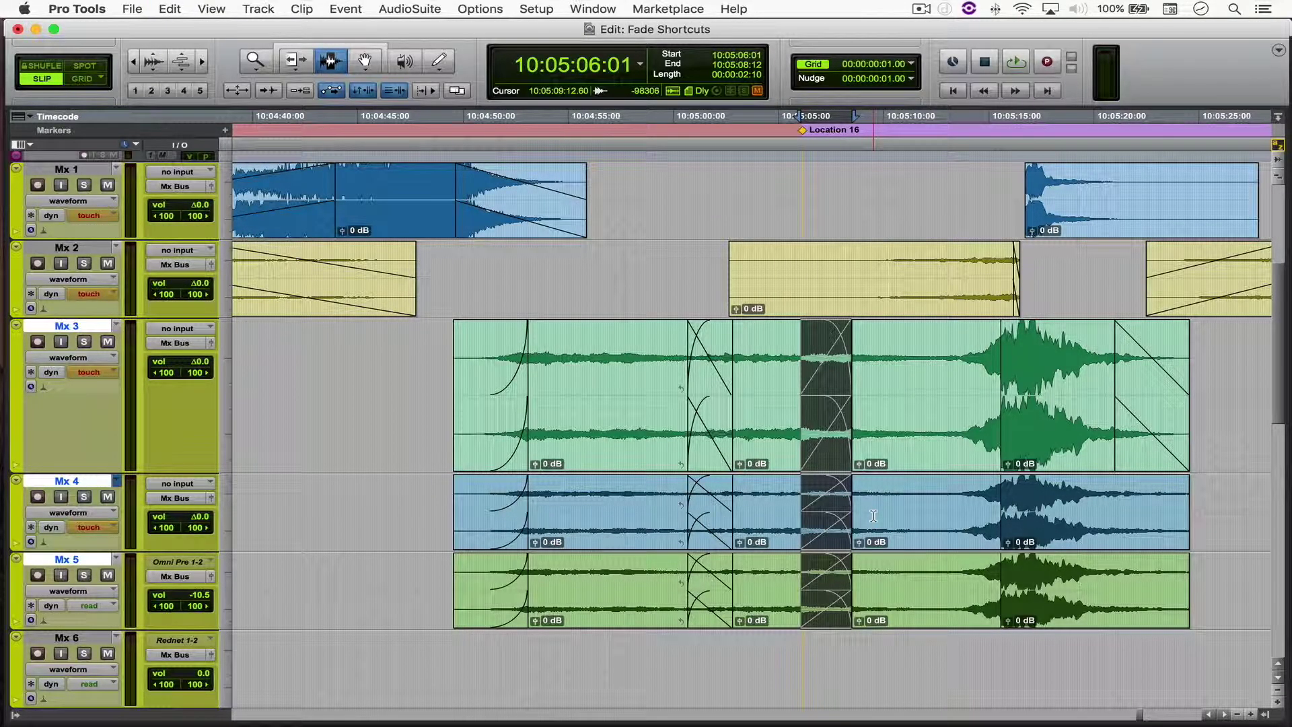